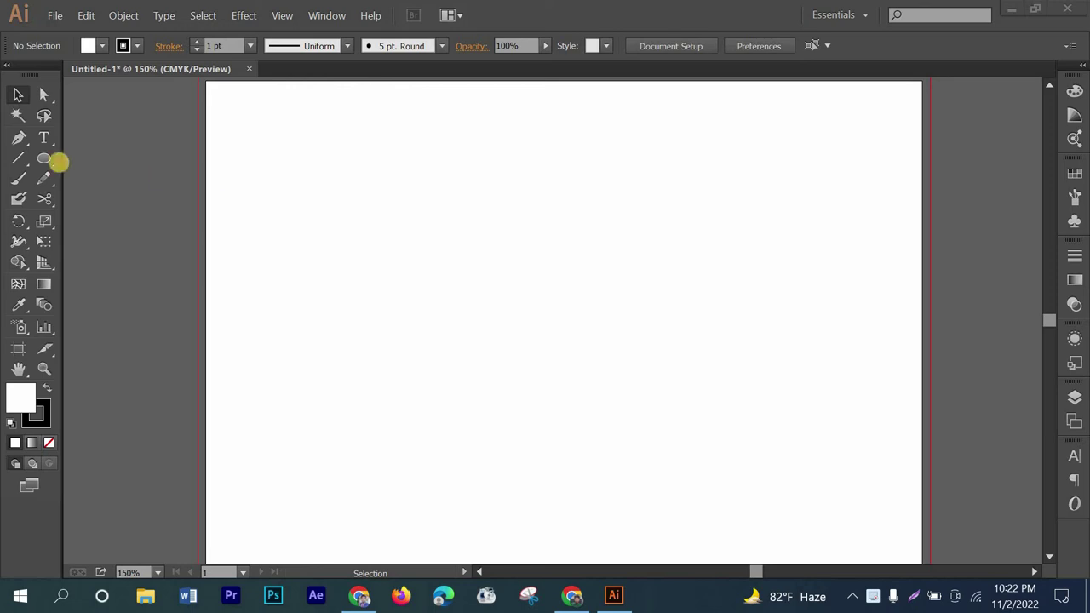
Draw a hexagon near the artboard's top-left and rotate it 90° so a point faces up.
drag(41, 159, 75, 190)
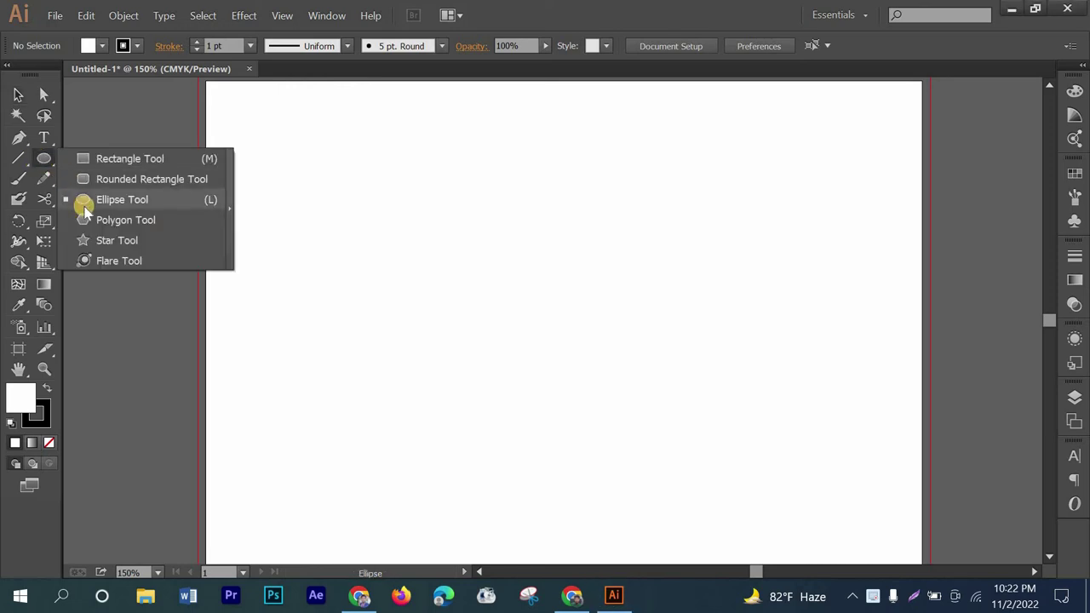
click(152, 220)
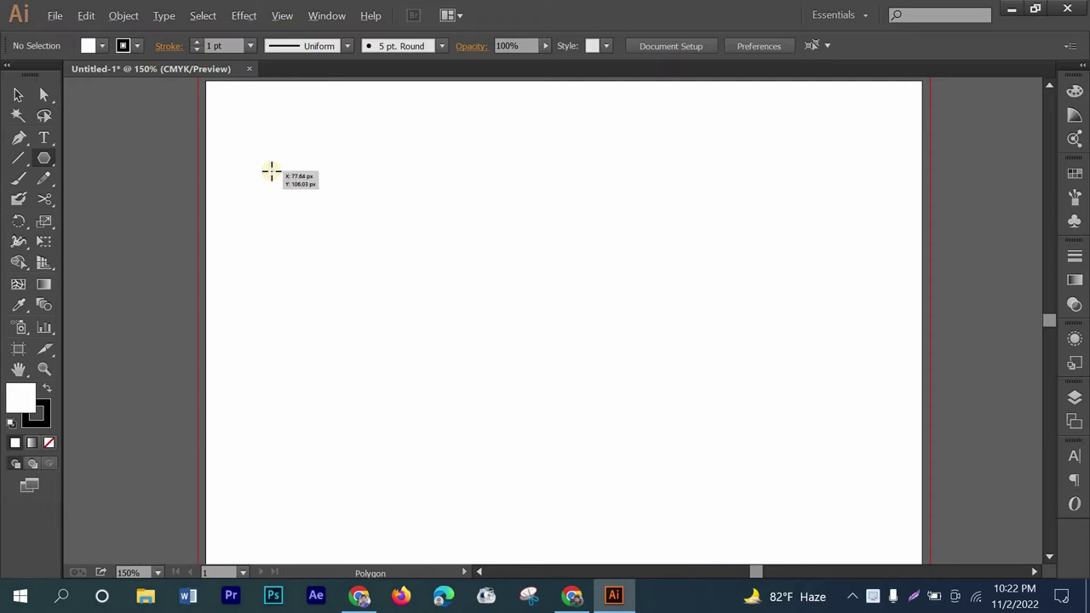
scroll(270, 170, down, 1)
mouse_move(270, 143)
mouse_down()
mouse_move(290, 176)
mouse_move(278, 182)
mouse_up()
click(18, 95)
key(v)
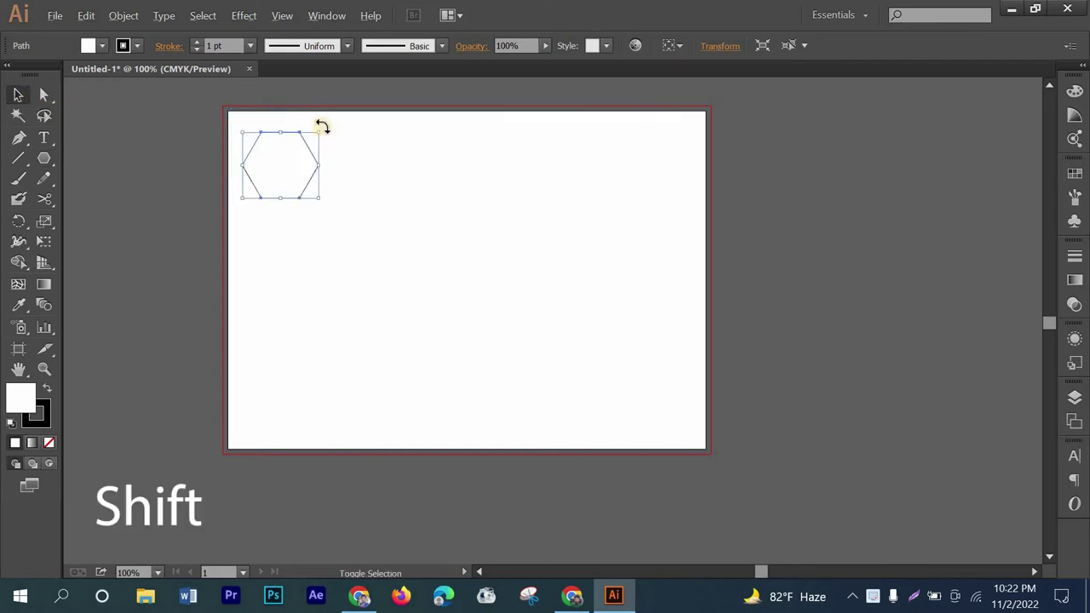
mouse_move(321, 126)
mouse_down()
mouse_move(317, 195)
mouse_move(347, 177)
mouse_move(322, 168)
mouse_move(311, 177)
mouse_move(372, 171)
mouse_up()
Copy the hexagon edge-to-edge to the right and repeat it with Ctrl+D into a row.
click(347, 177)
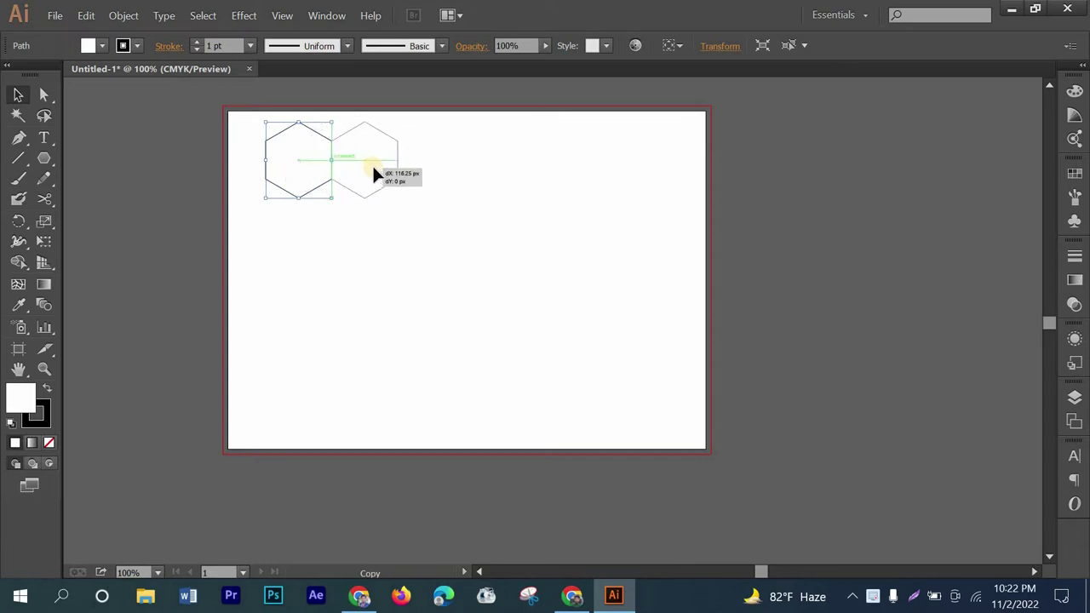
drag(375, 172, 375, 172)
key(ctrl+d)
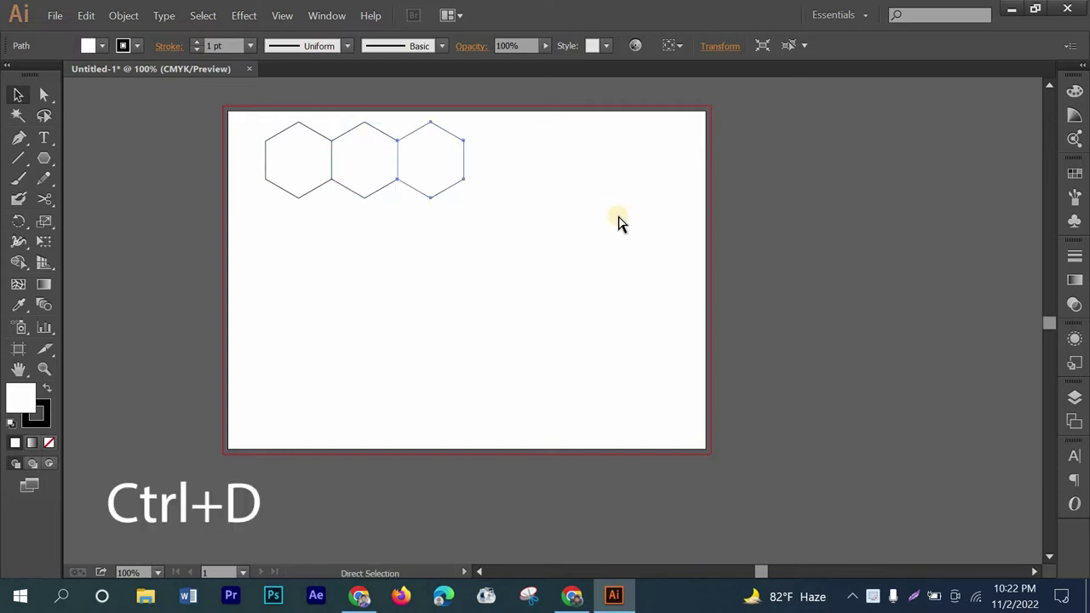
key(ctrl+d)
key(ctrl+d)
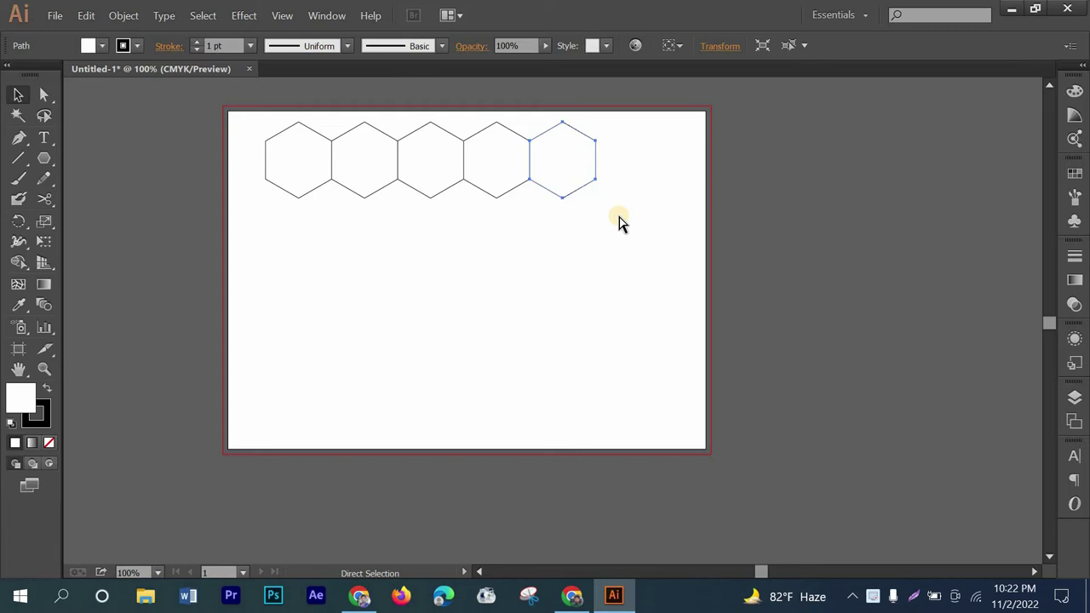
key(ctrl+d)
key(ctrl+d)
key(ctrl+d)
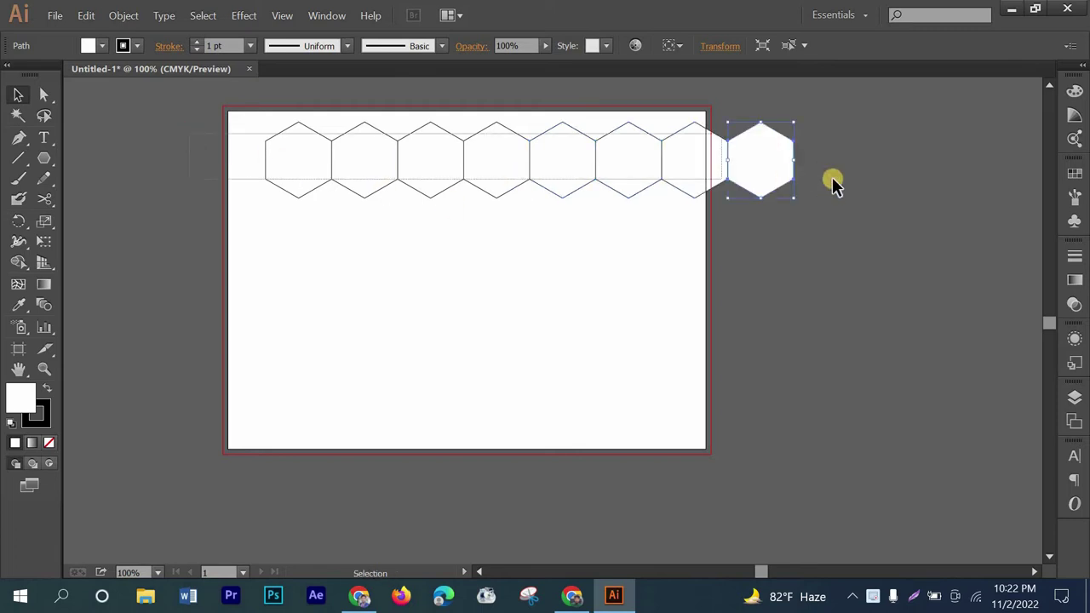
Scale the whole hexagon row down and move it fully inside the artboard.
key(ctrl+a)
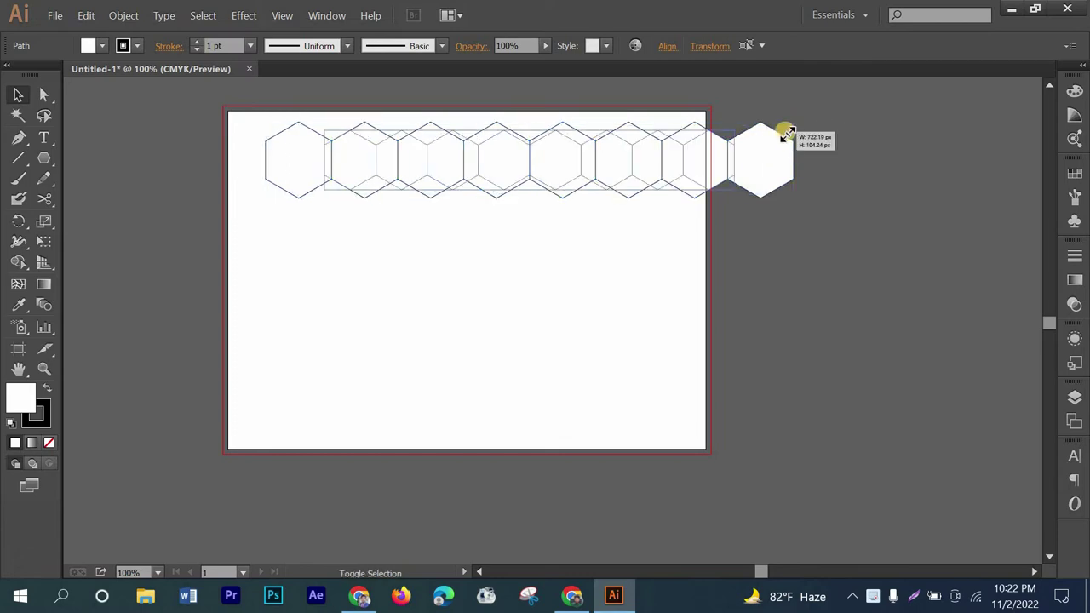
drag(794, 125, 734, 131)
drag(618, 176, 578, 170)
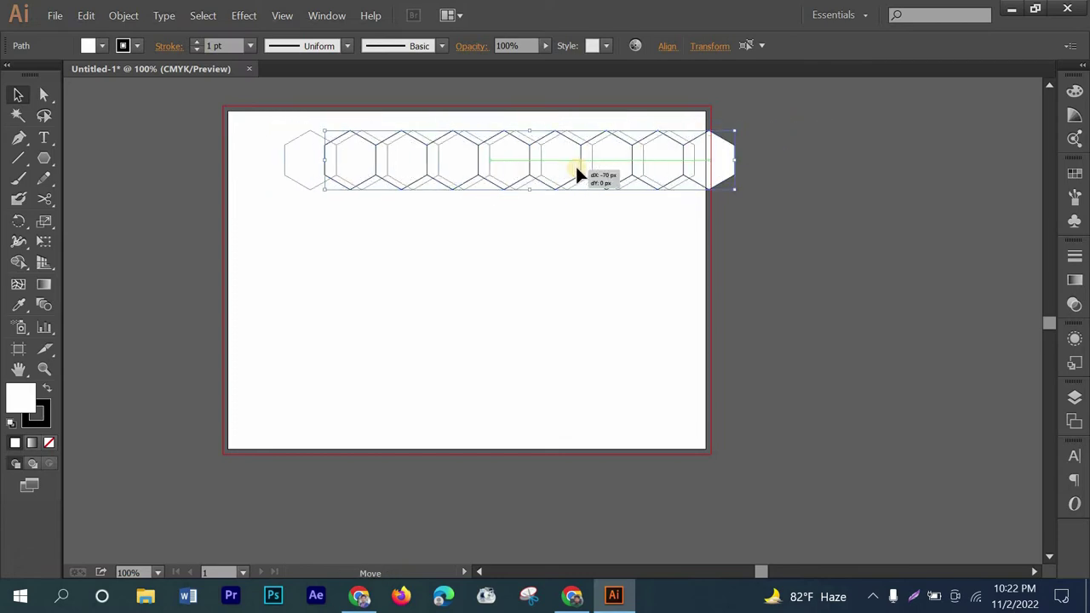
click(762, 173)
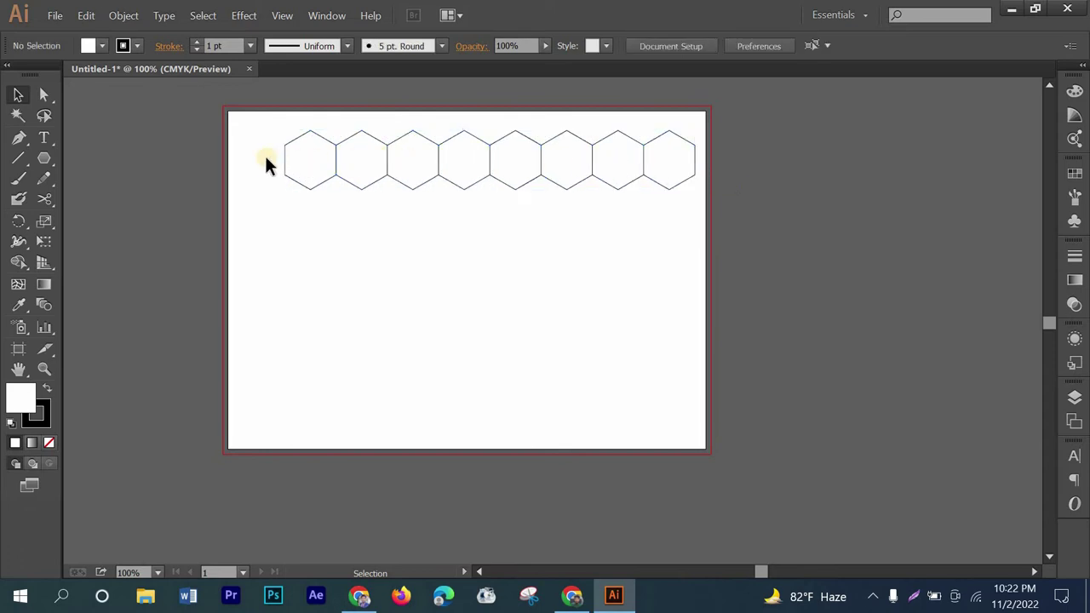
Copy the hexagon row below the original, offset half a hexagon to the left.
drag(266, 158, 690, 173)
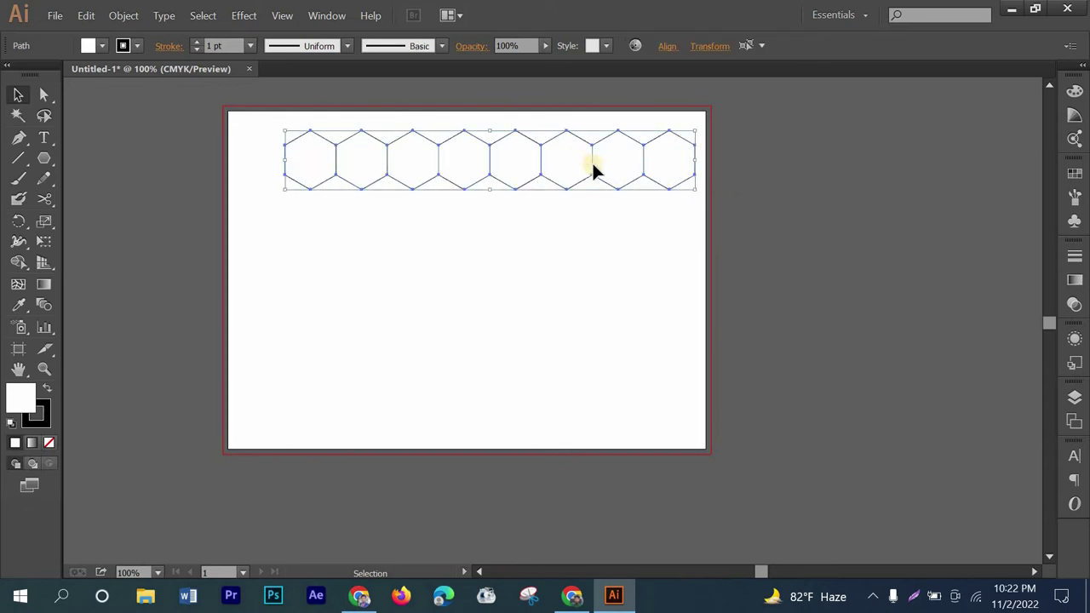
drag(573, 190, 553, 205)
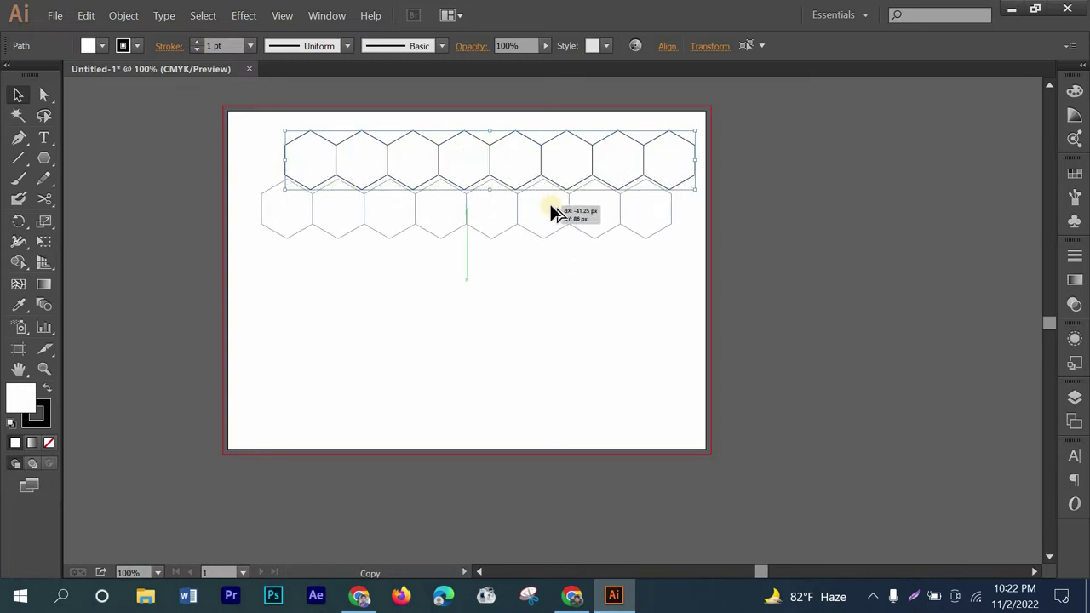
drag(551, 204, 547, 201)
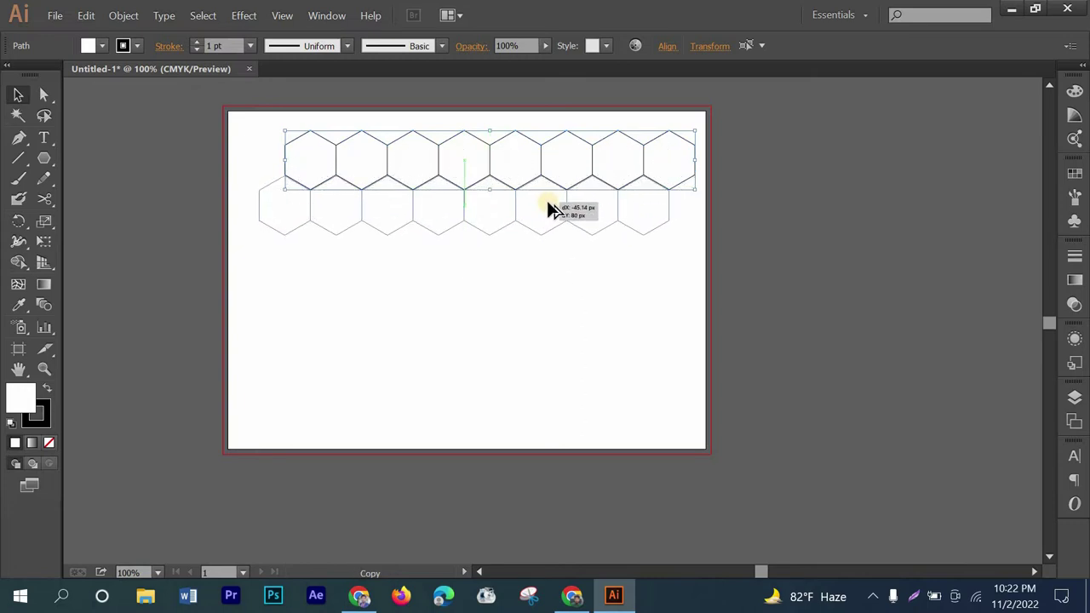
drag(552, 209, 553, 209)
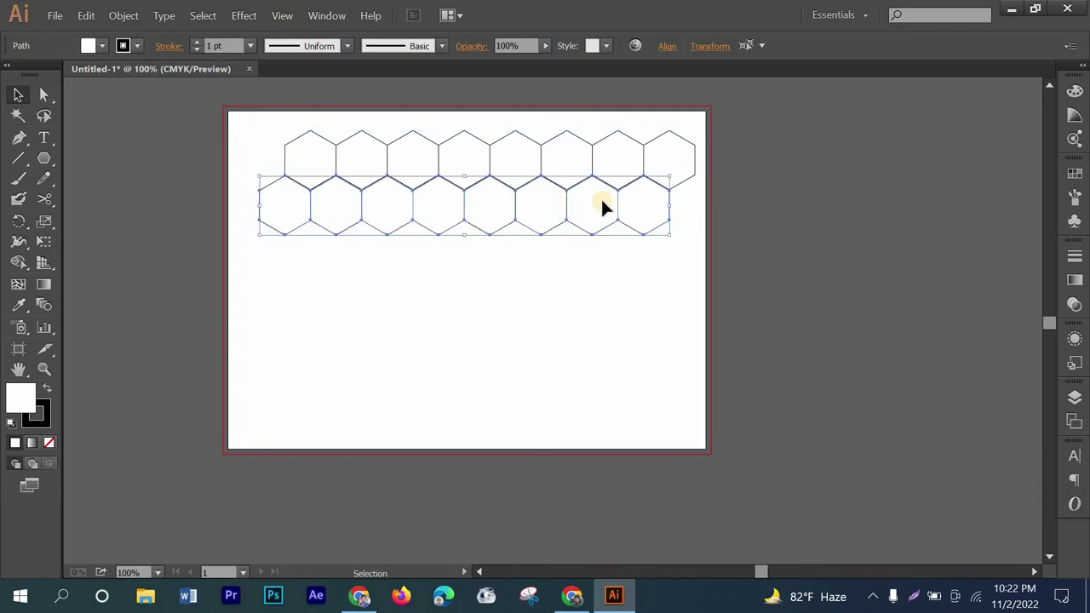
click(188, 181)
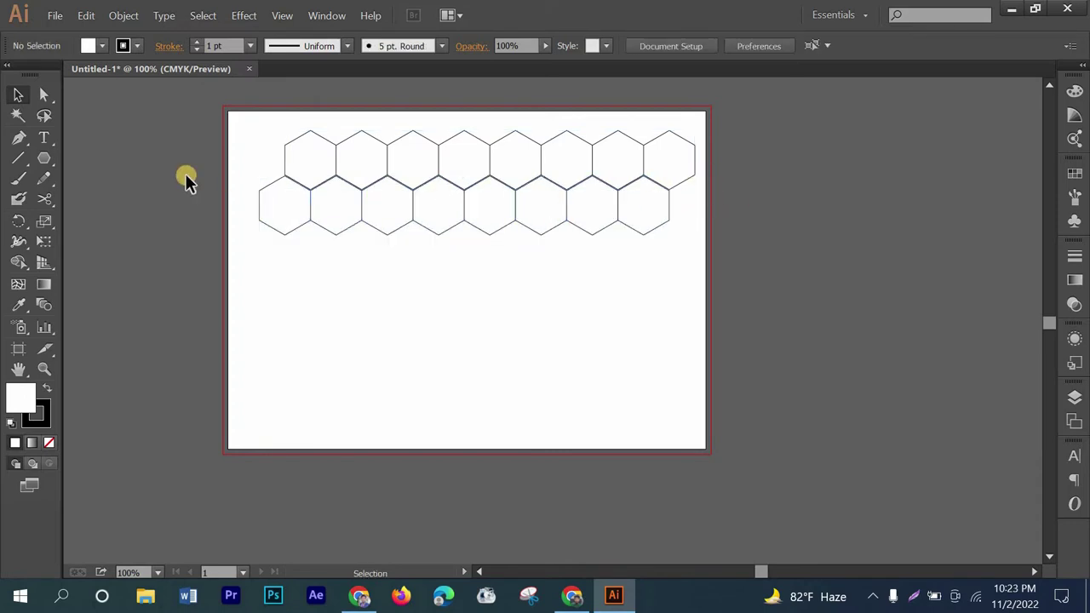
Nudge the lower row up so its hexagons interlock with the top row.
scroll(415, 194, up, 3)
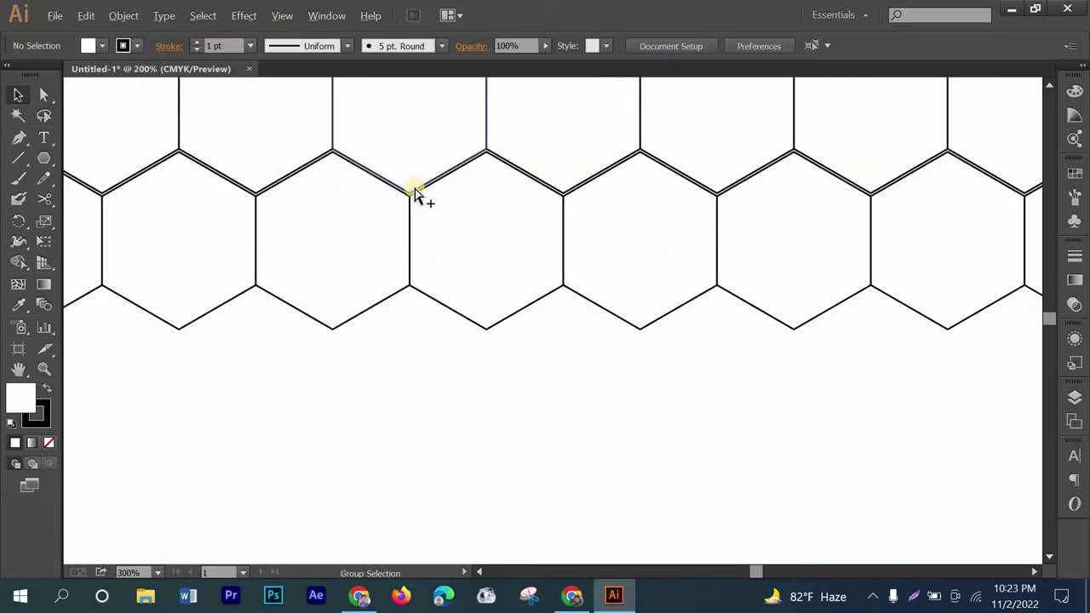
scroll(415, 194, down, 2)
drag(156, 241, 801, 253)
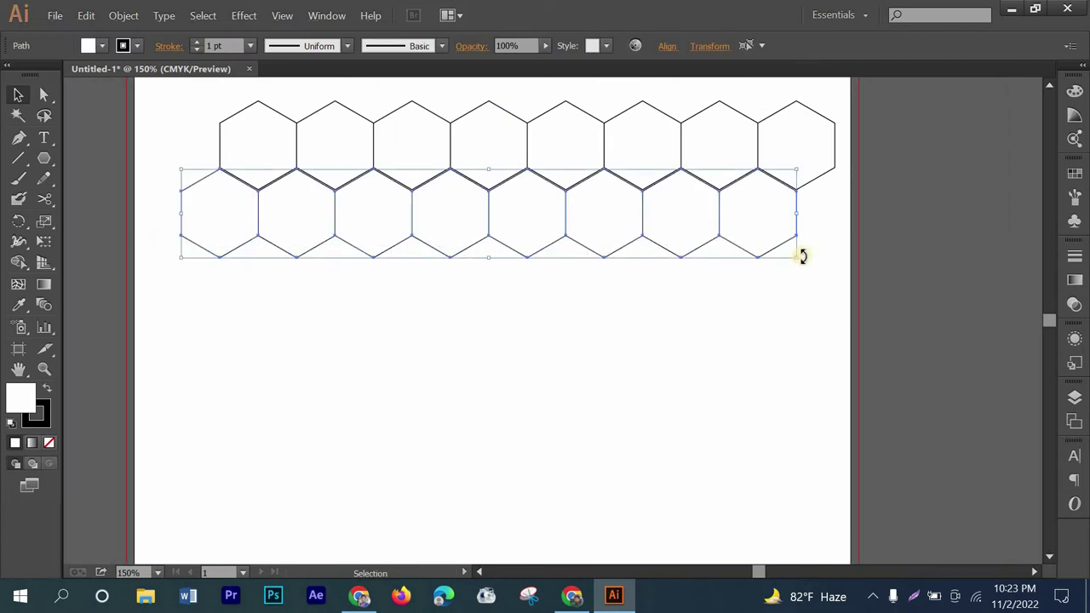
key(Up)
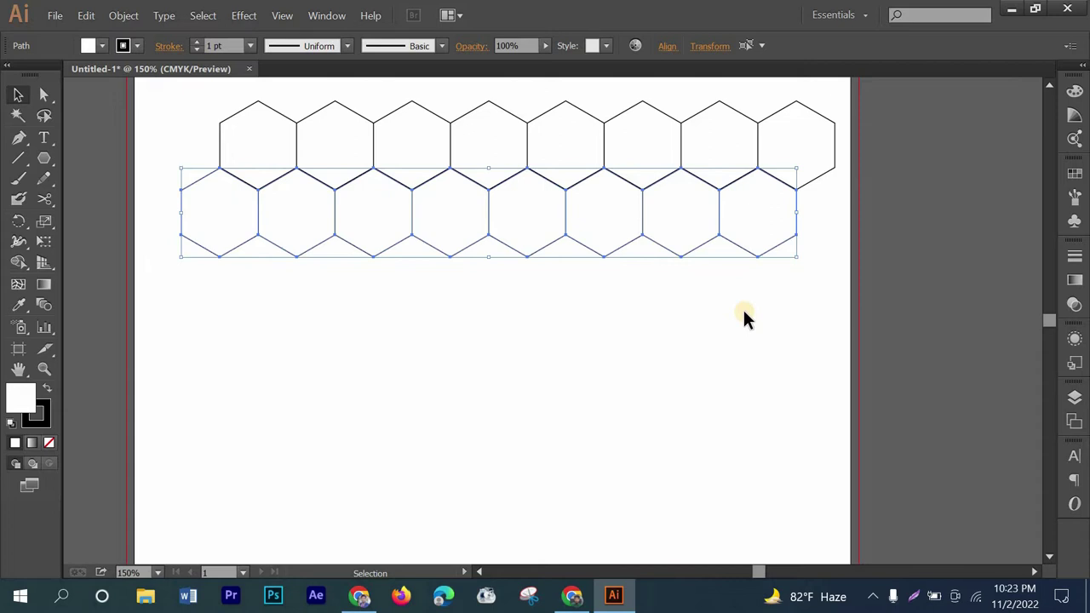
click(743, 308)
scroll(753, 300, up, 2)
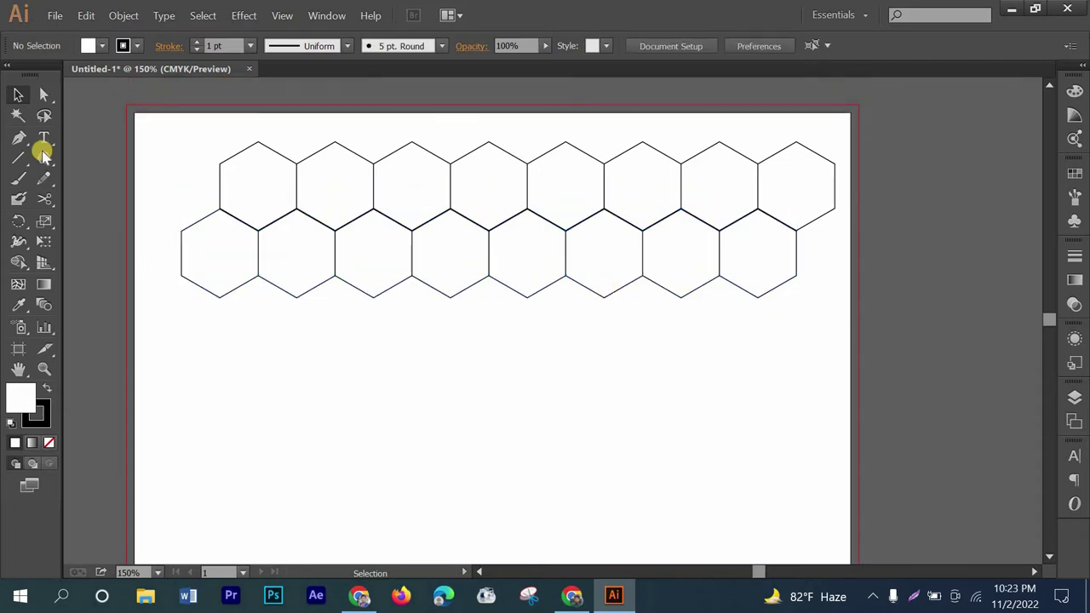
Fill the second, fourth, sixth and eighth top-row hexagons black from the Swatches panel.
shift+click(354, 181)
shift+click(430, 189)
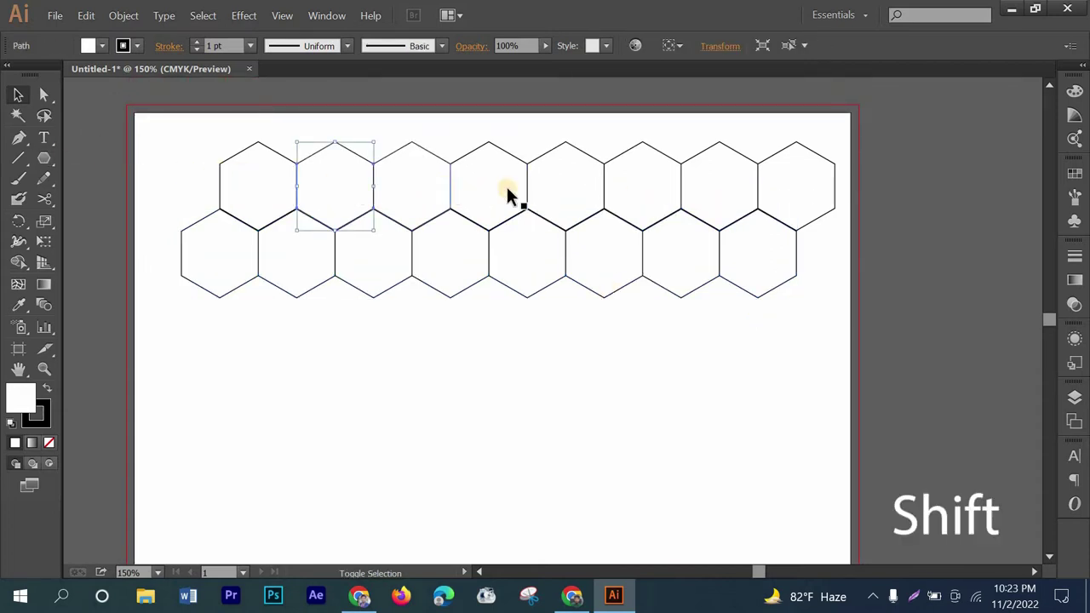
shift+click(506, 190)
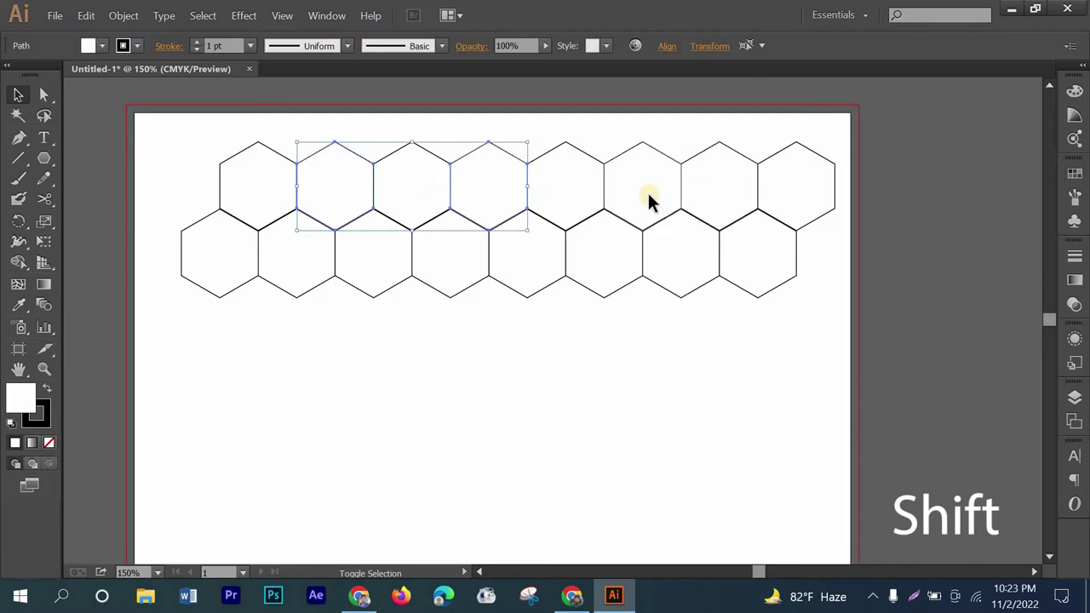
shift+click(647, 199)
shift+click(798, 184)
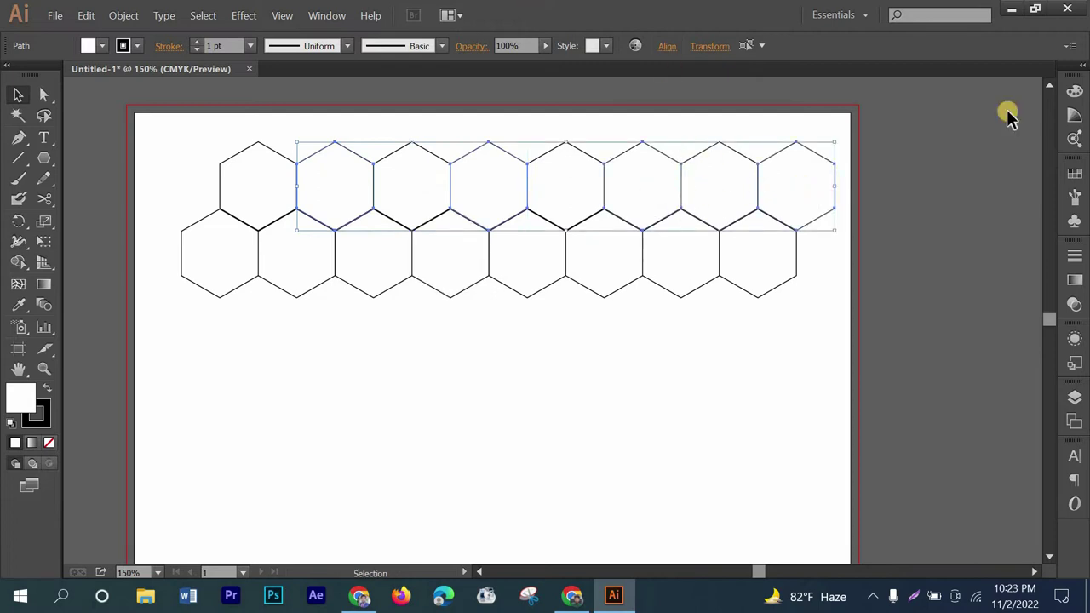
click(1074, 173)
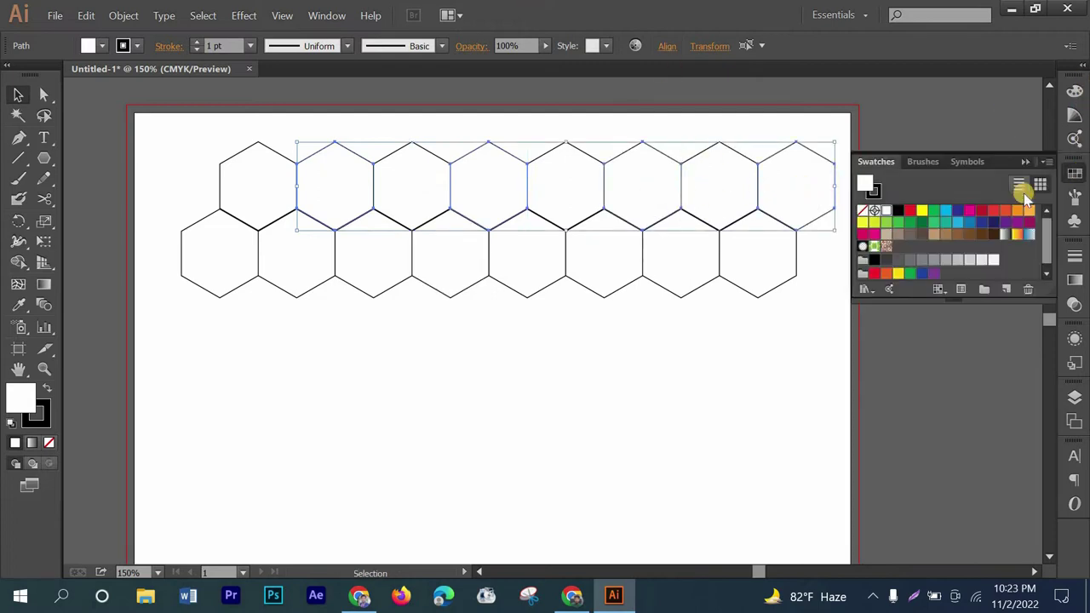
click(898, 211)
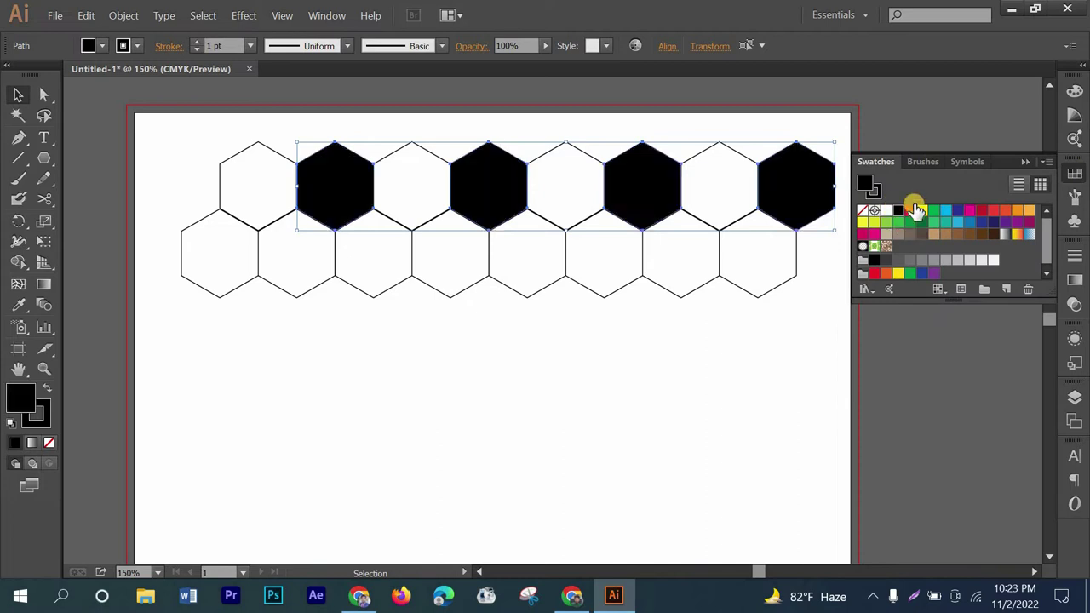
click(1013, 168)
click(162, 210)
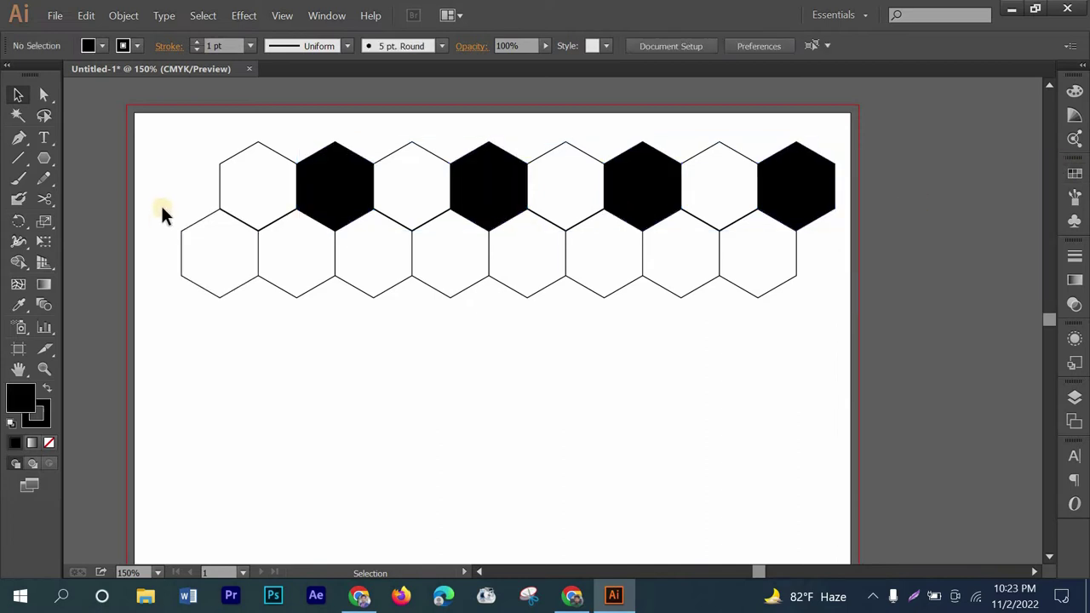
Copy both hexagon rows downward twice to build six interlocking rows.
drag(153, 153, 803, 351)
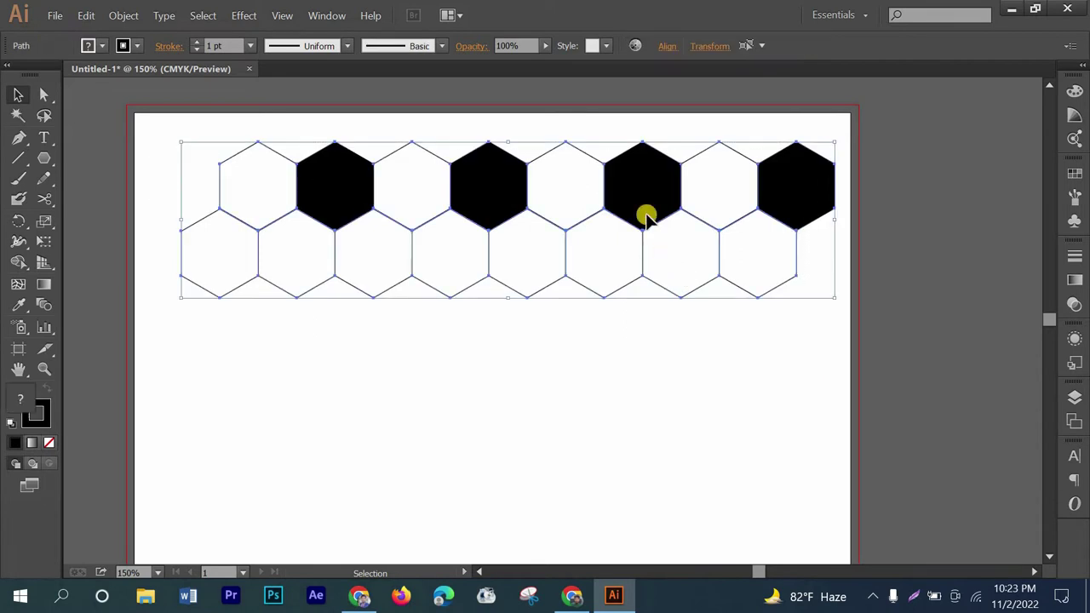
drag(642, 203, 640, 332)
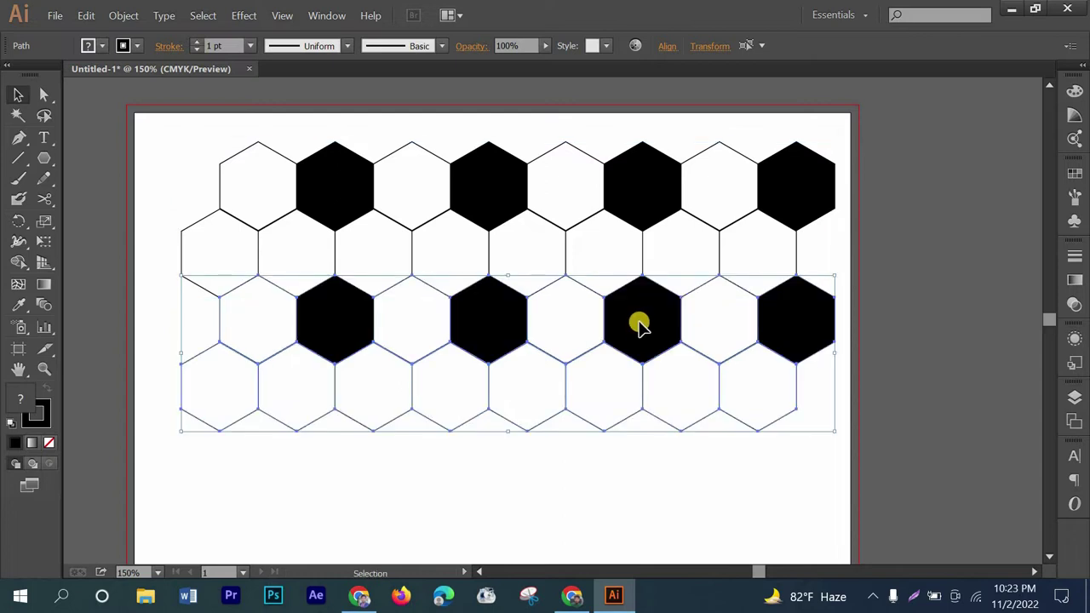
scroll(635, 281, down, 1)
scroll(630, 242, down, 1)
drag(634, 223, 632, 354)
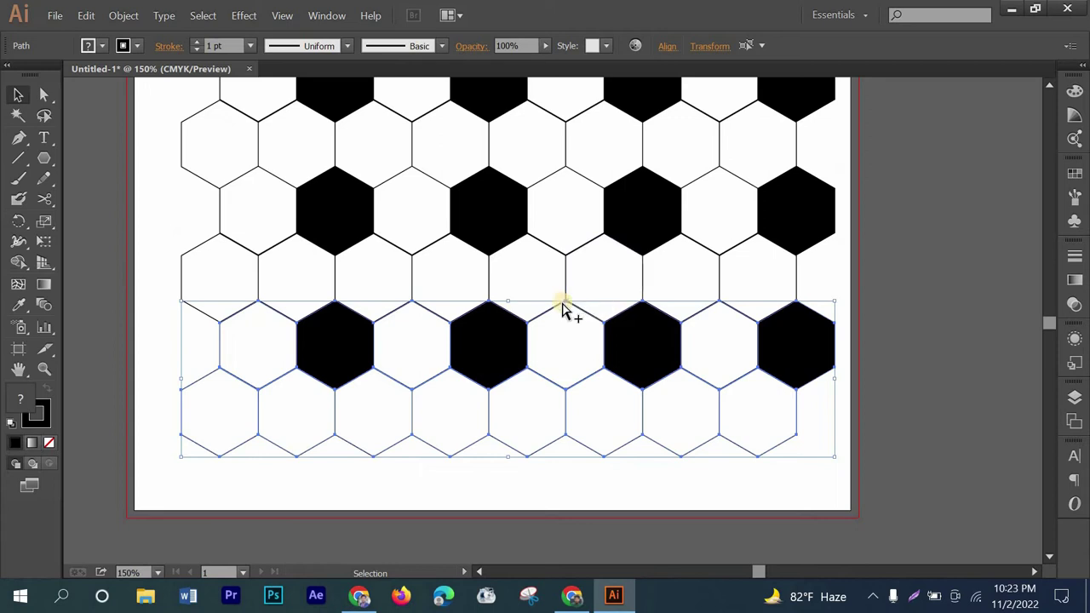
Check the lower hexagon rows by marquee-selecting them, then deselect.
scroll(565, 309, up, 3)
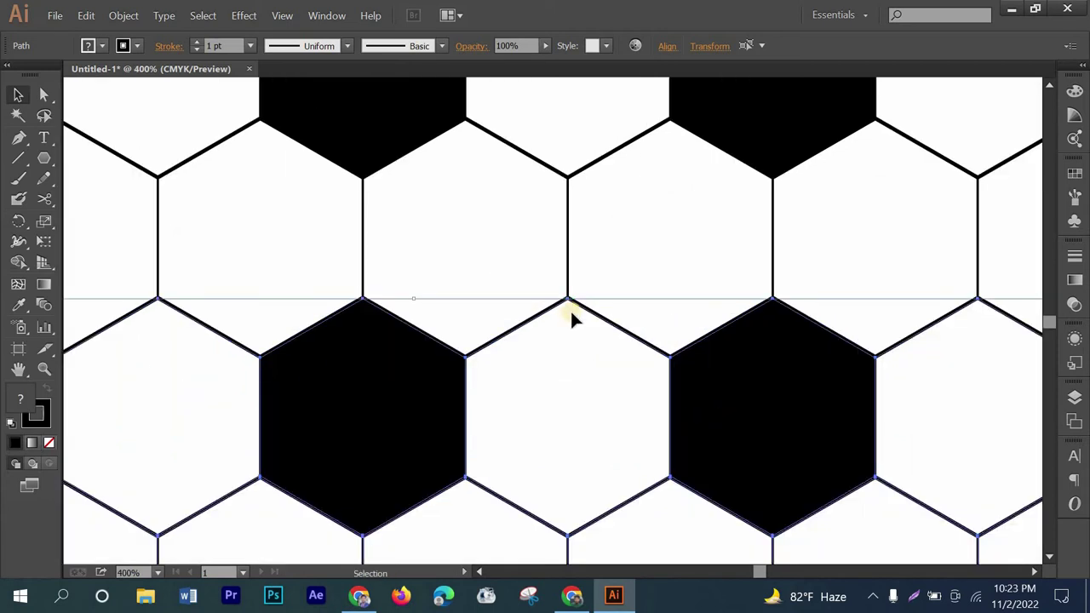
scroll(570, 311, down, 2)
scroll(571, 320, down, 1)
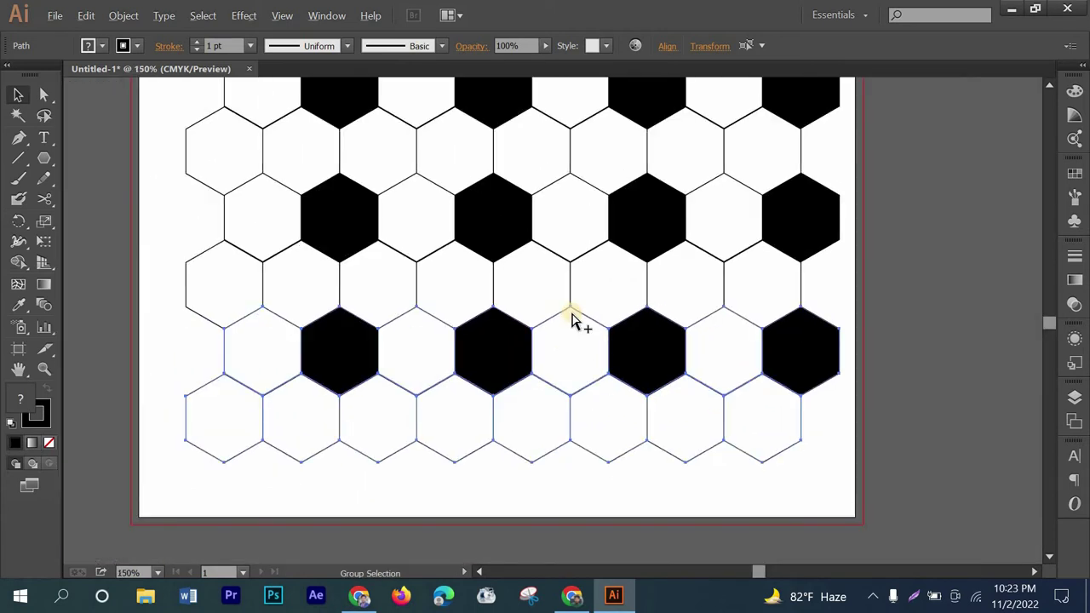
scroll(571, 320, down, 1)
click(905, 264)
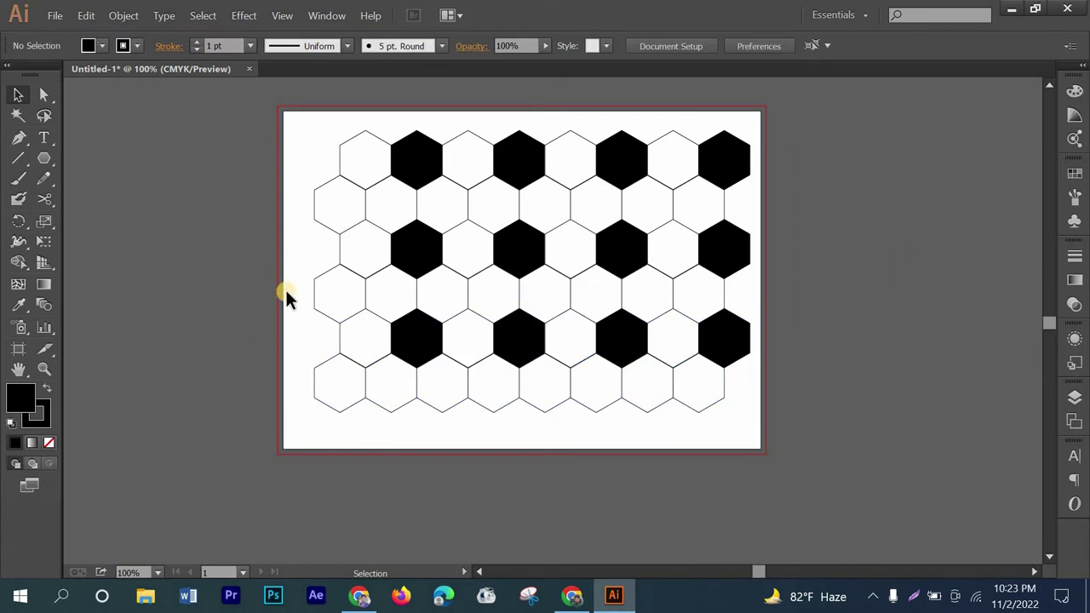
drag(286, 292, 777, 460)
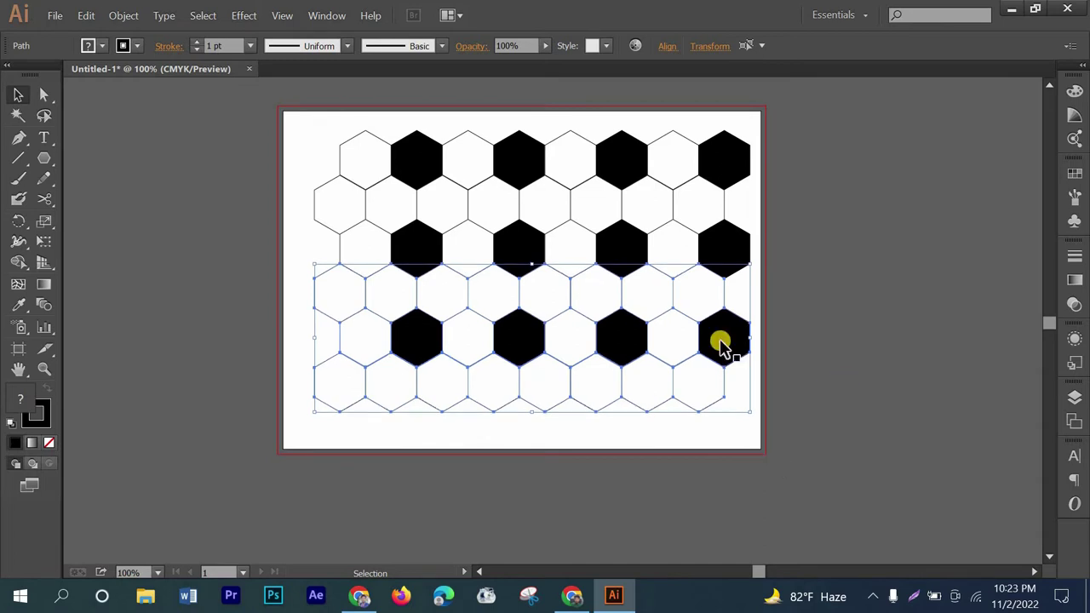
click(268, 186)
drag(296, 210, 807, 473)
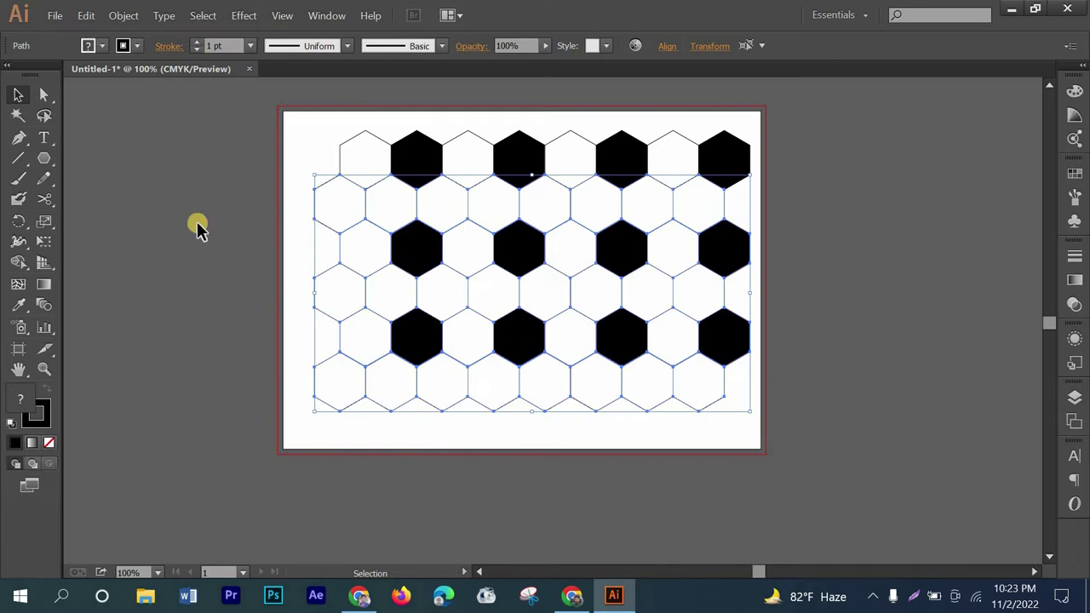
click(284, 110)
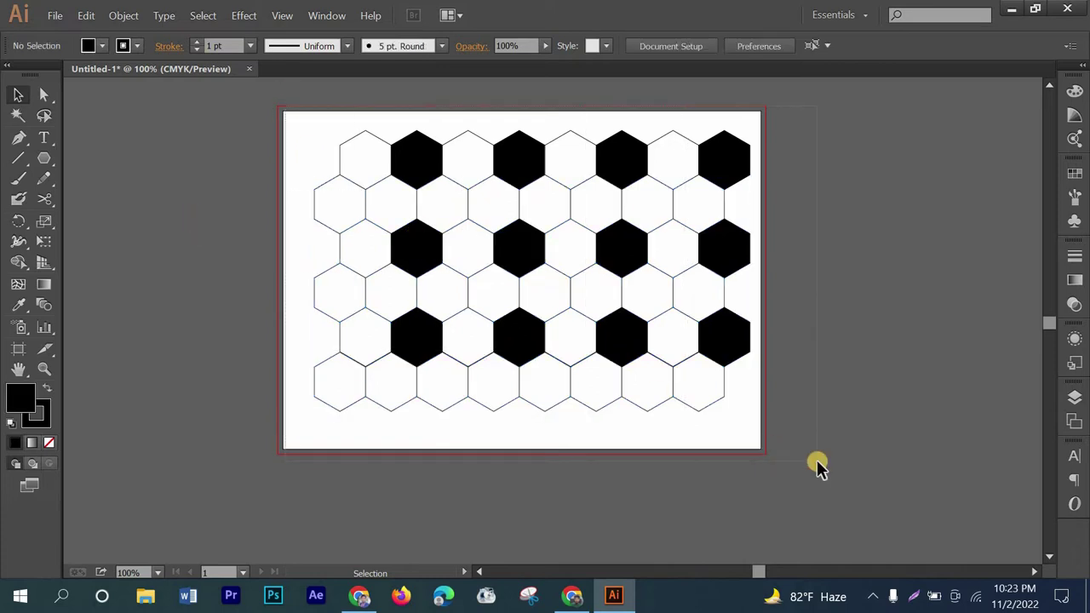
Save the entire hexagon pattern as a new symbol named 'Football'.
key(ctrl+a)
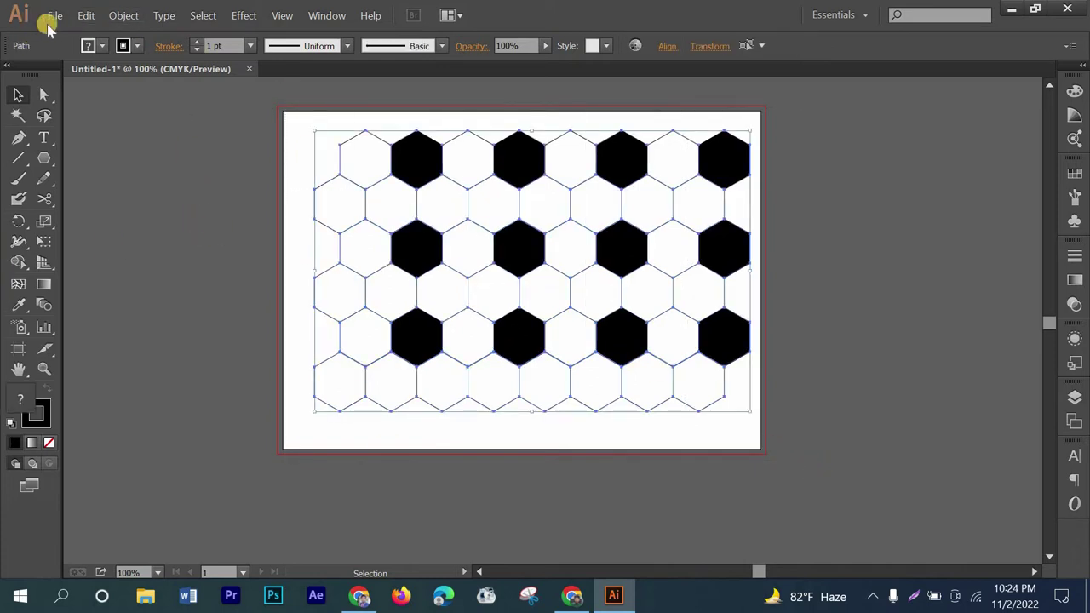
click(1072, 222)
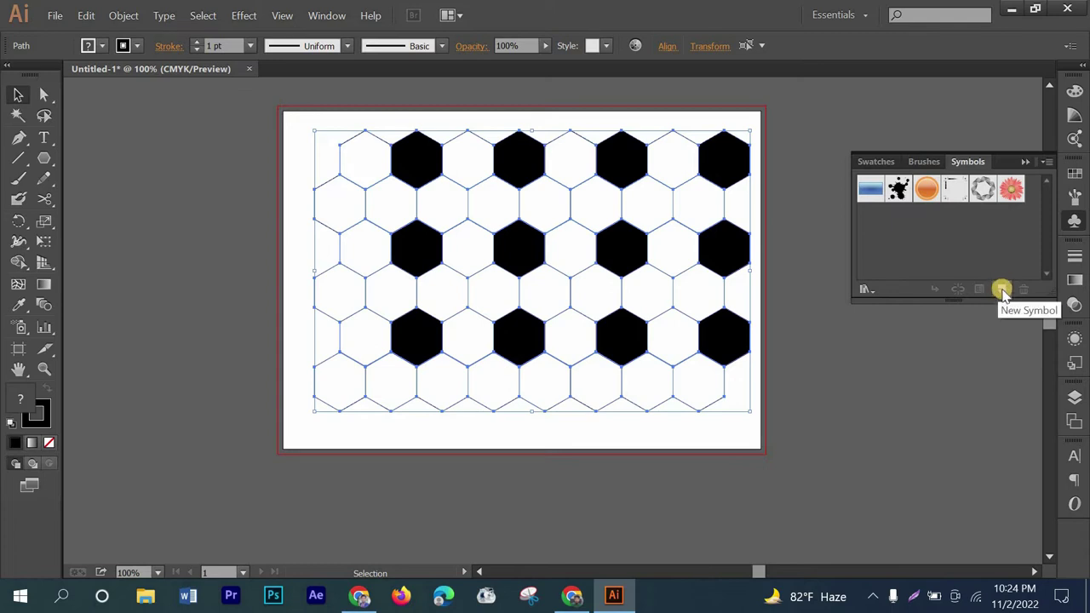
click(1003, 291)
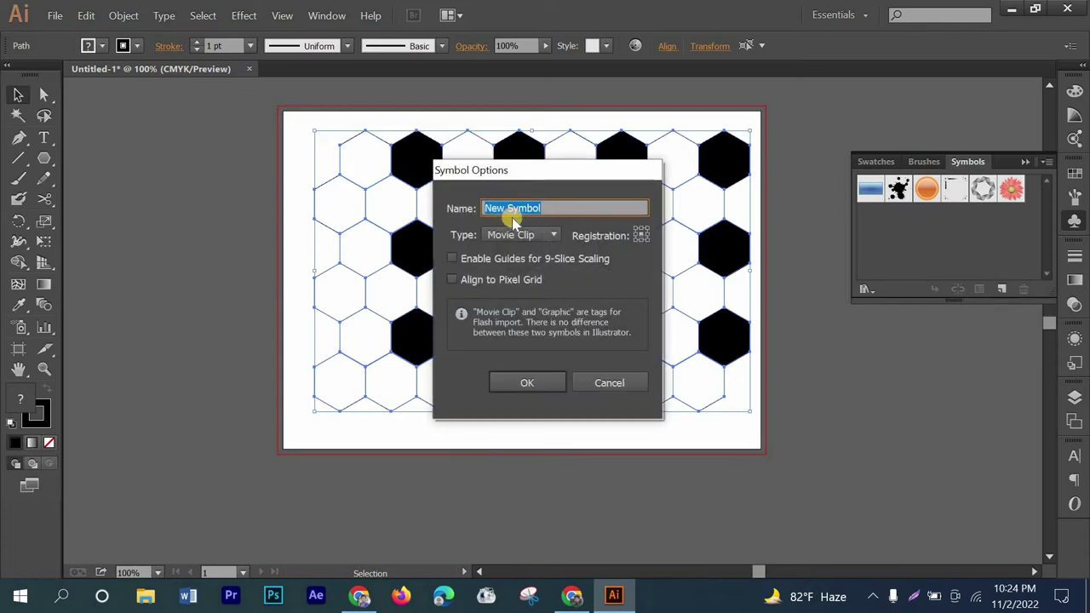
text(Football)
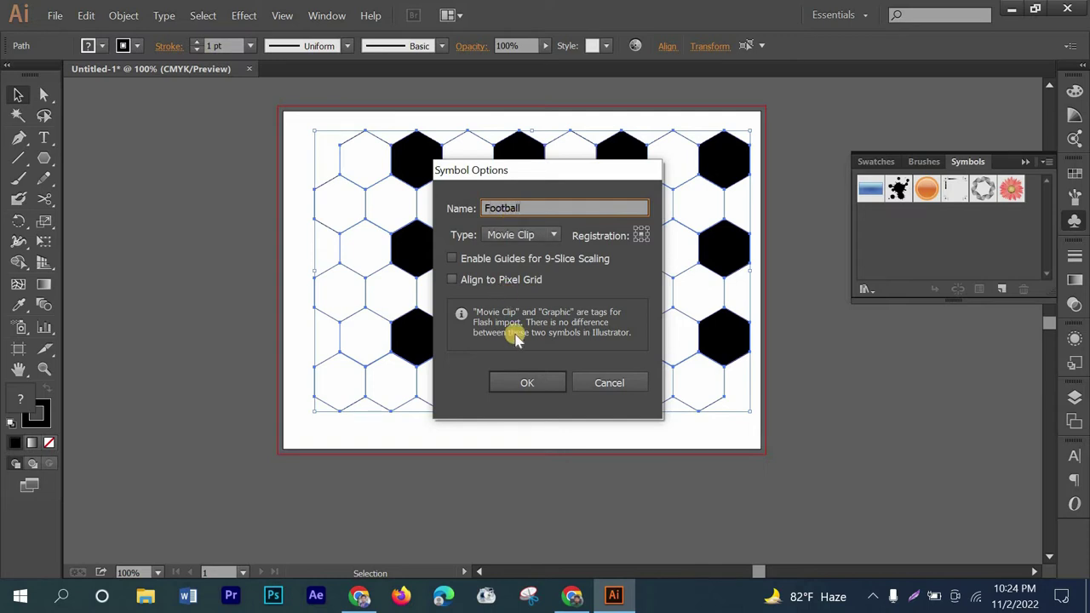
click(526, 382)
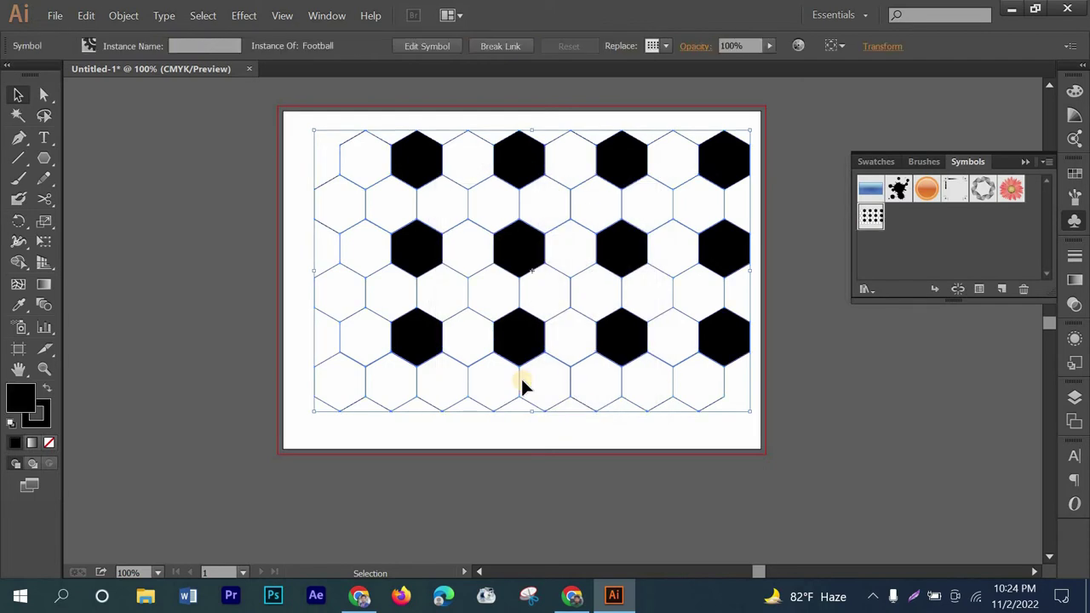
Delete the Football instance and draw a large unfilled circle at the artboard centre.
key(Delete)
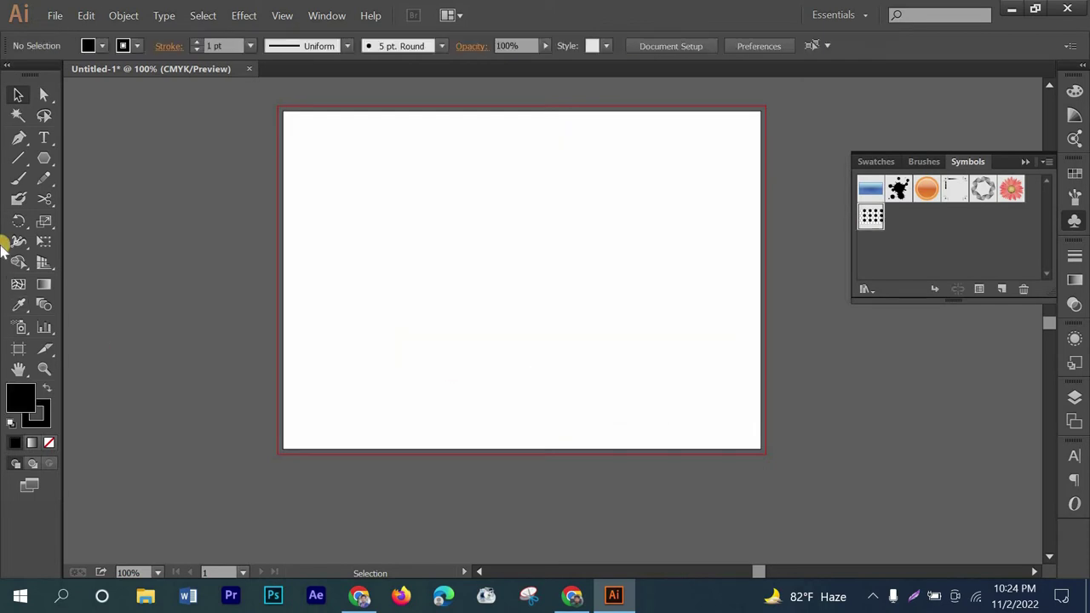
drag(44, 158, 80, 196)
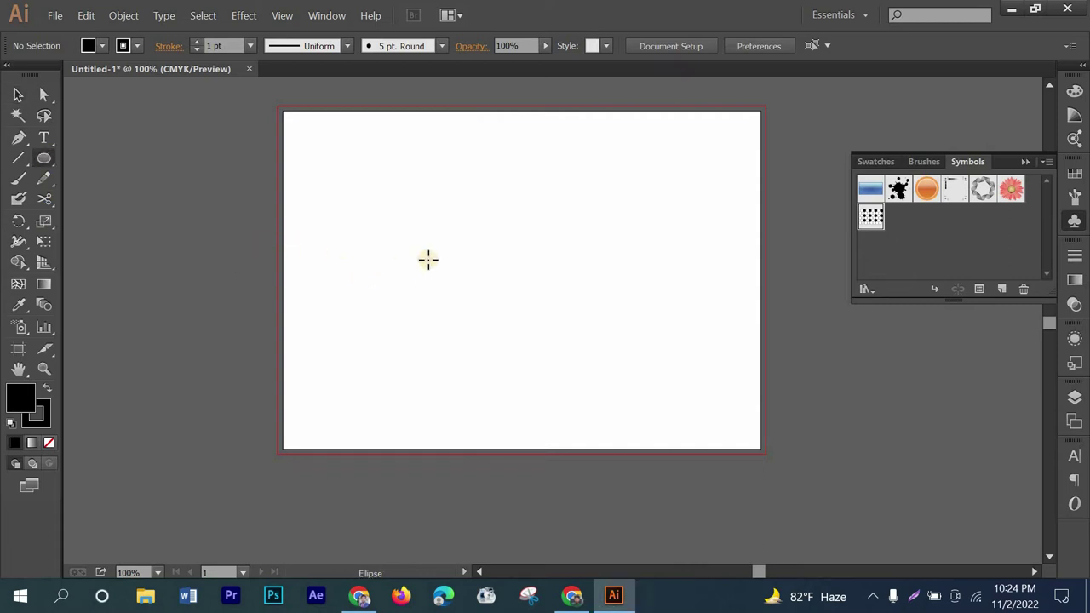
drag(494, 244, 564, 359)
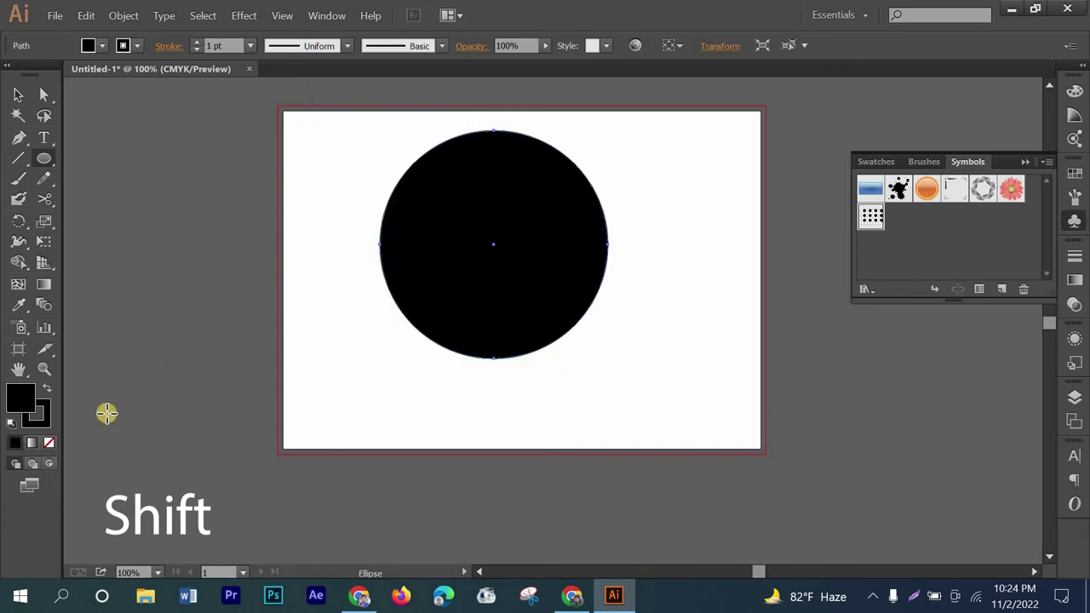
click(50, 444)
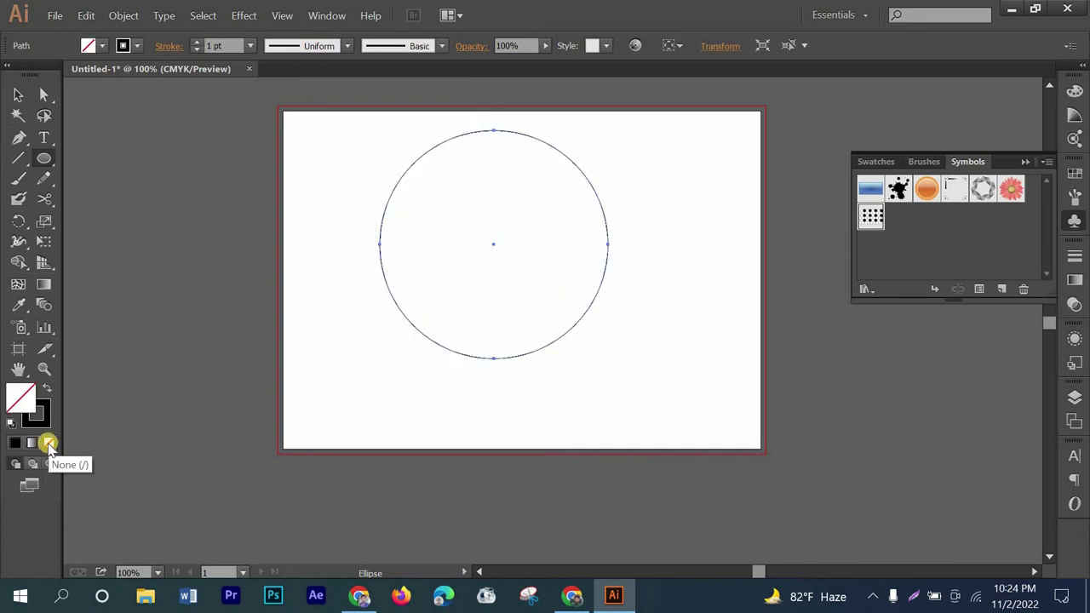
click(43, 418)
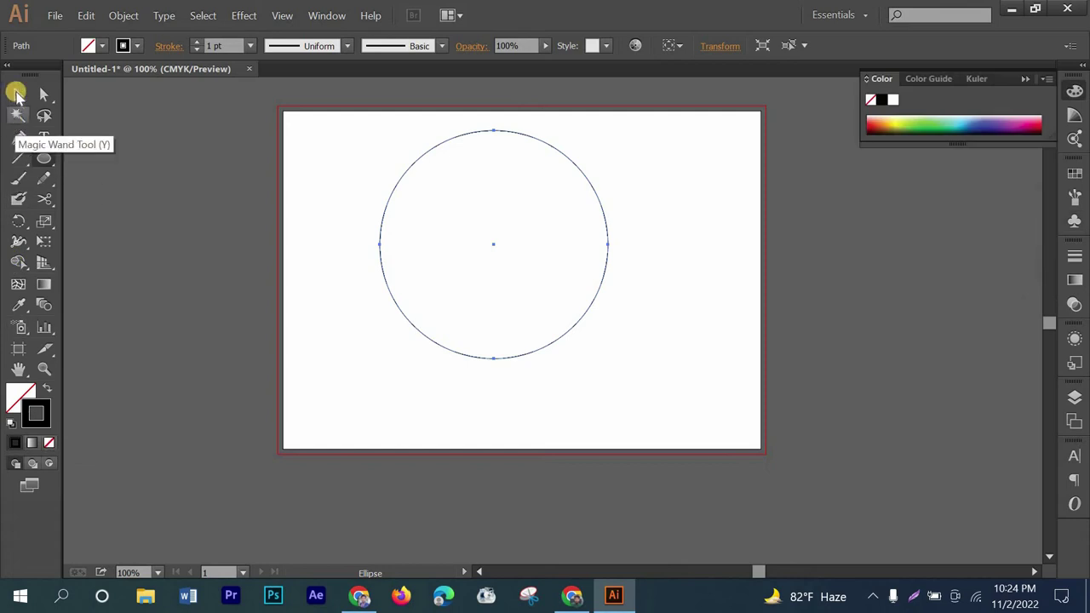
click(17, 93)
click(426, 206)
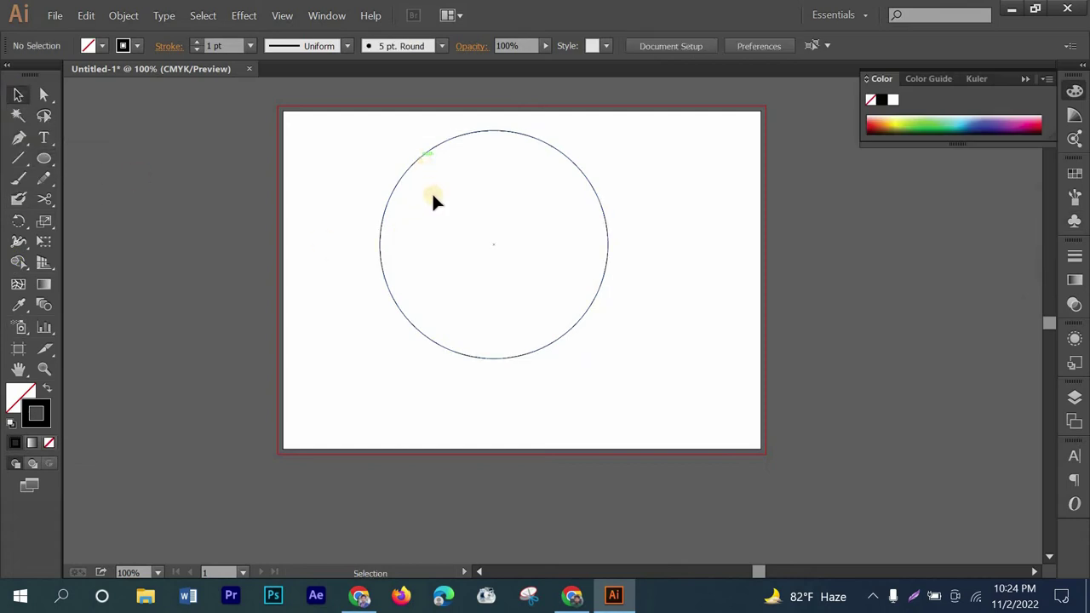
drag(434, 201, 454, 227)
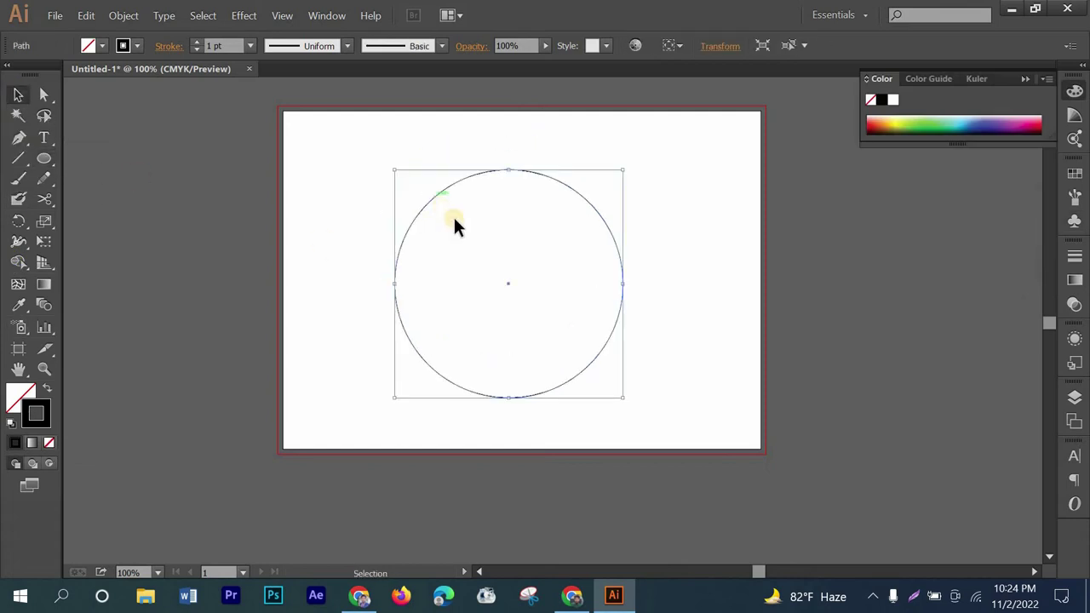
Select the circle's top anchor point with the Direct Selection tool.
click(45, 96)
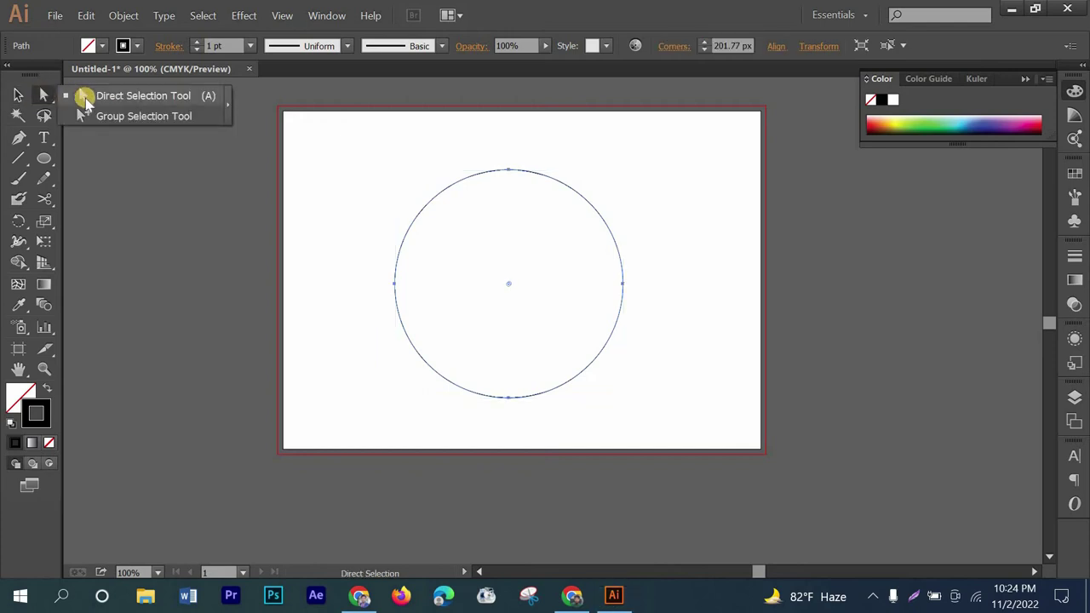
click(511, 177)
click(511, 177)
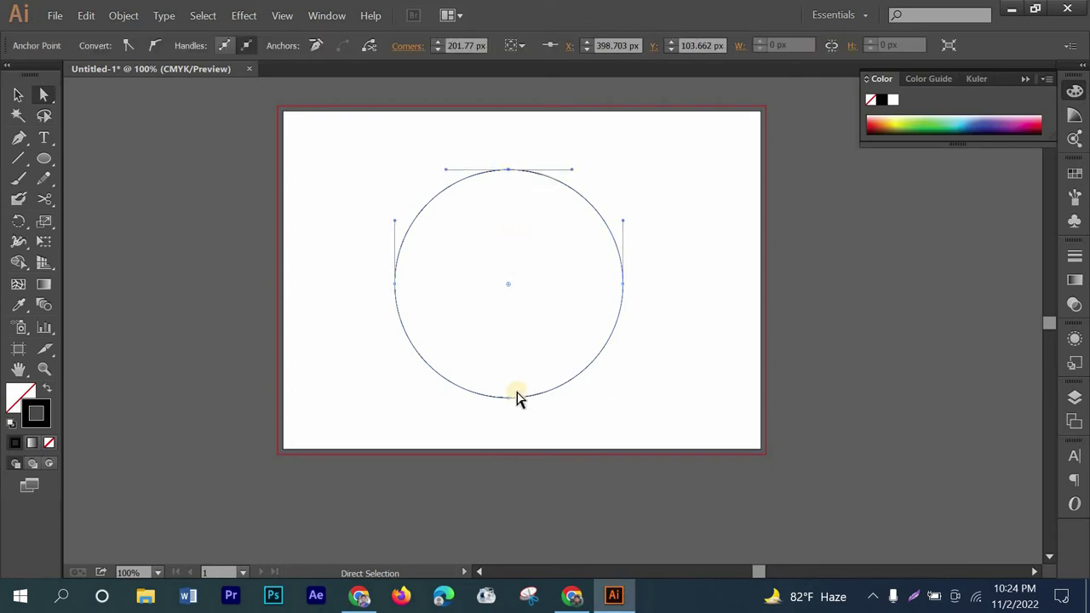
click(555, 417)
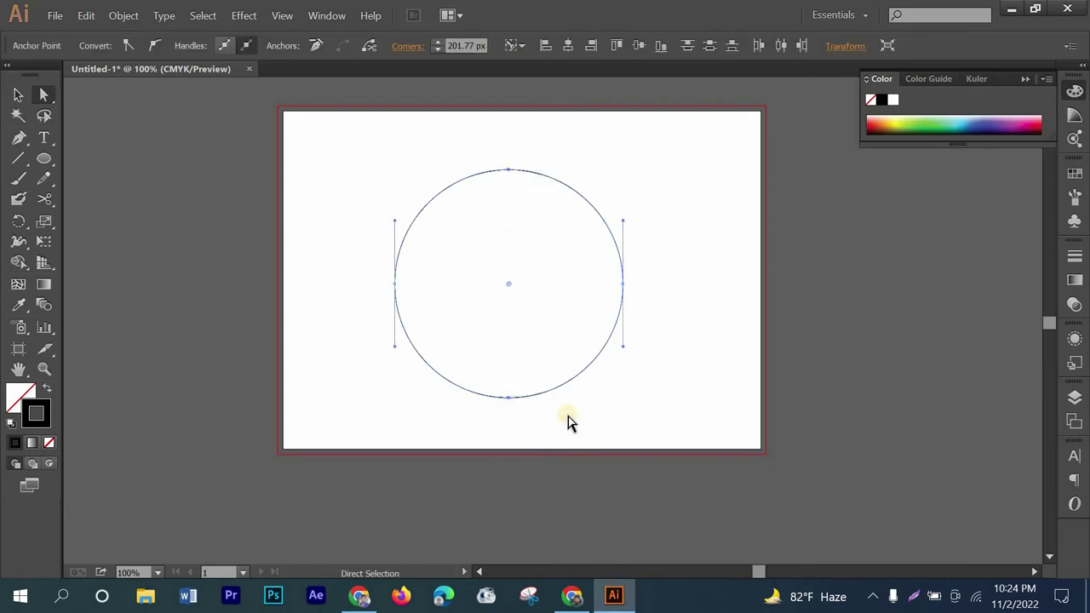
click(511, 177)
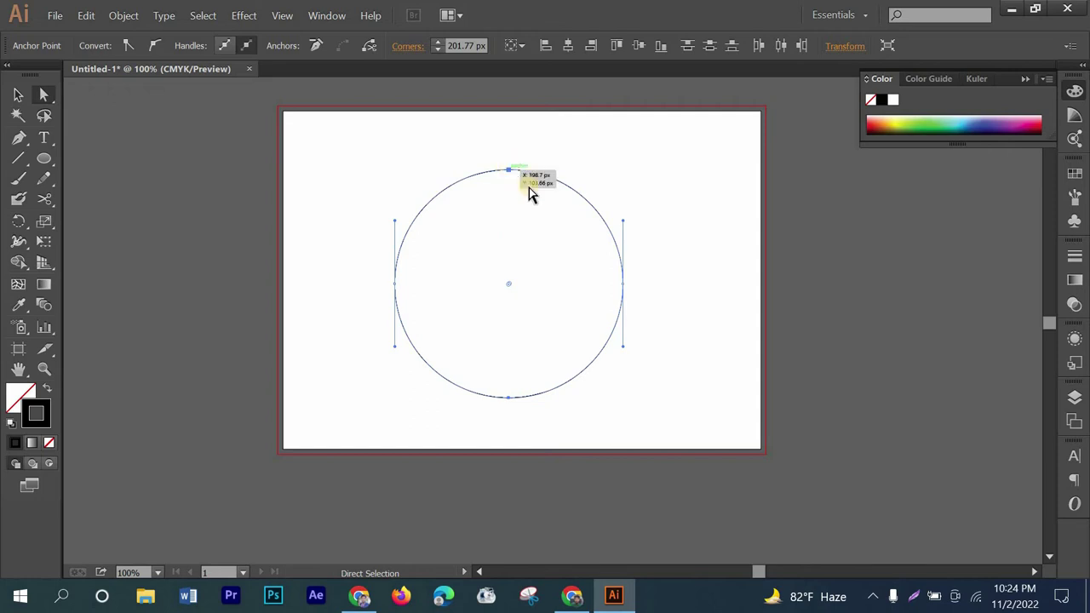
Scissor the circle at its top and bottom anchors, delete the left half, and select the right arc.
click(44, 199)
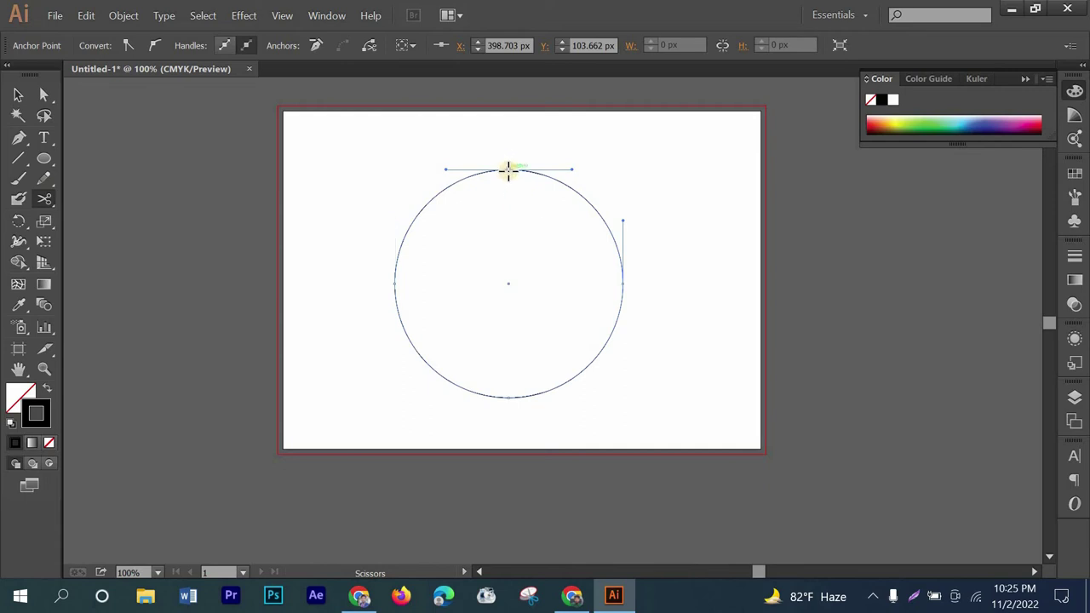
click(508, 170)
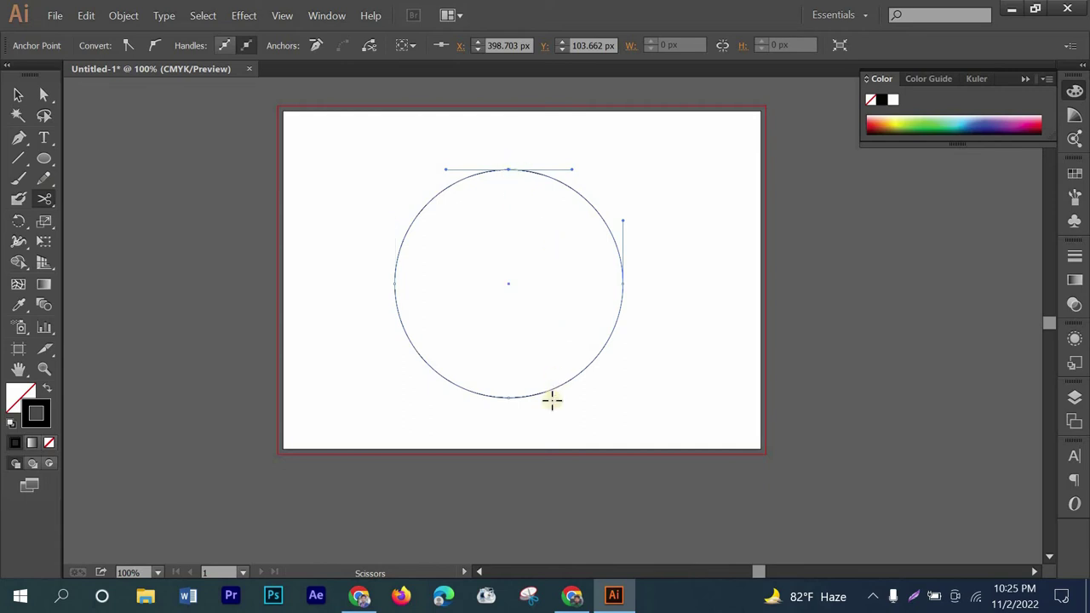
click(509, 398)
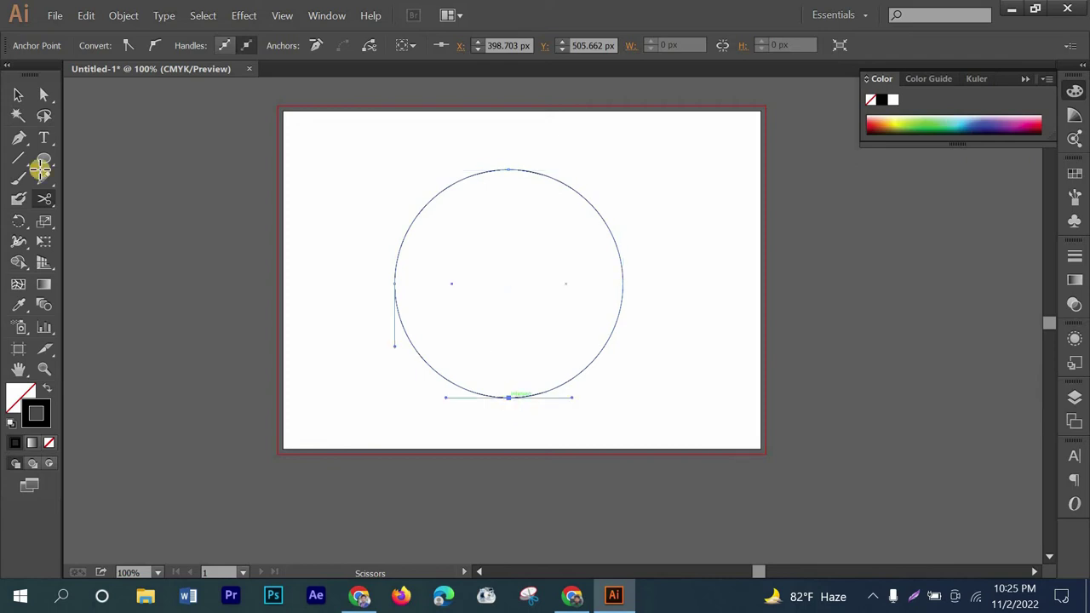
click(14, 94)
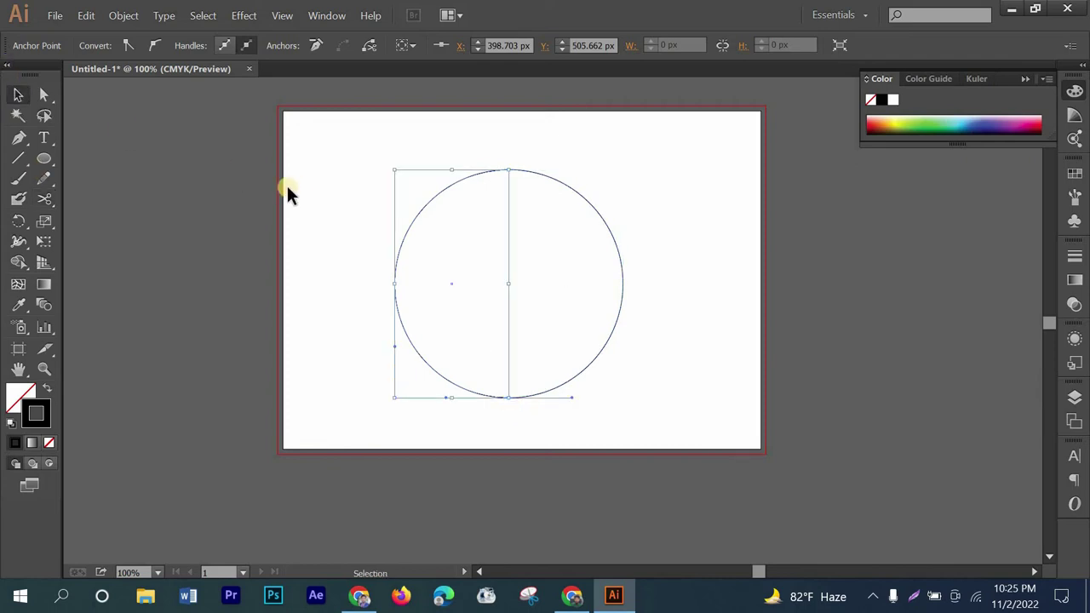
key(Delete)
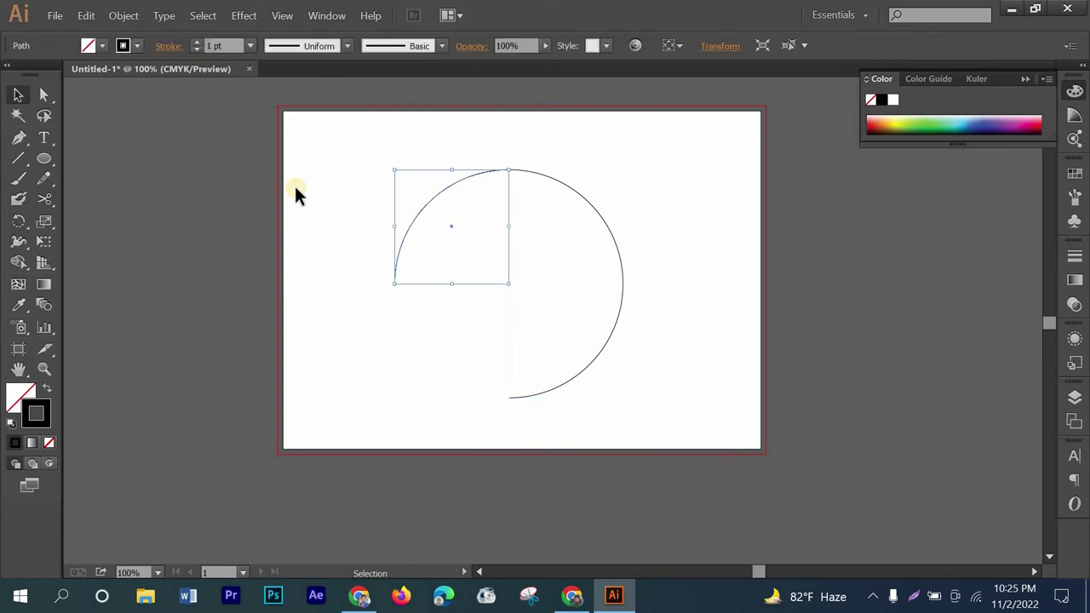
key(Delete)
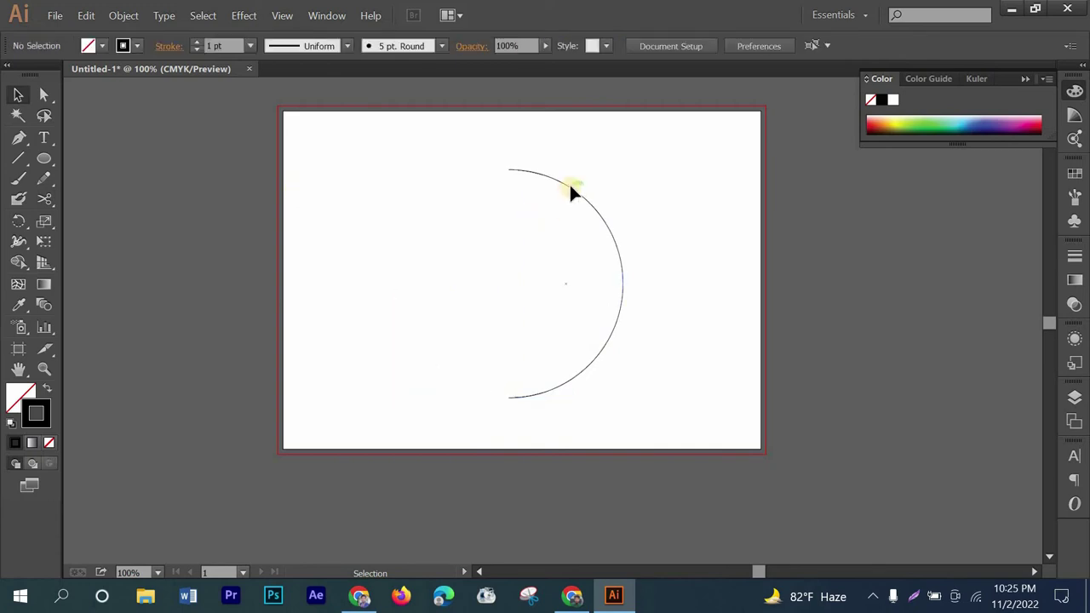
click(570, 192)
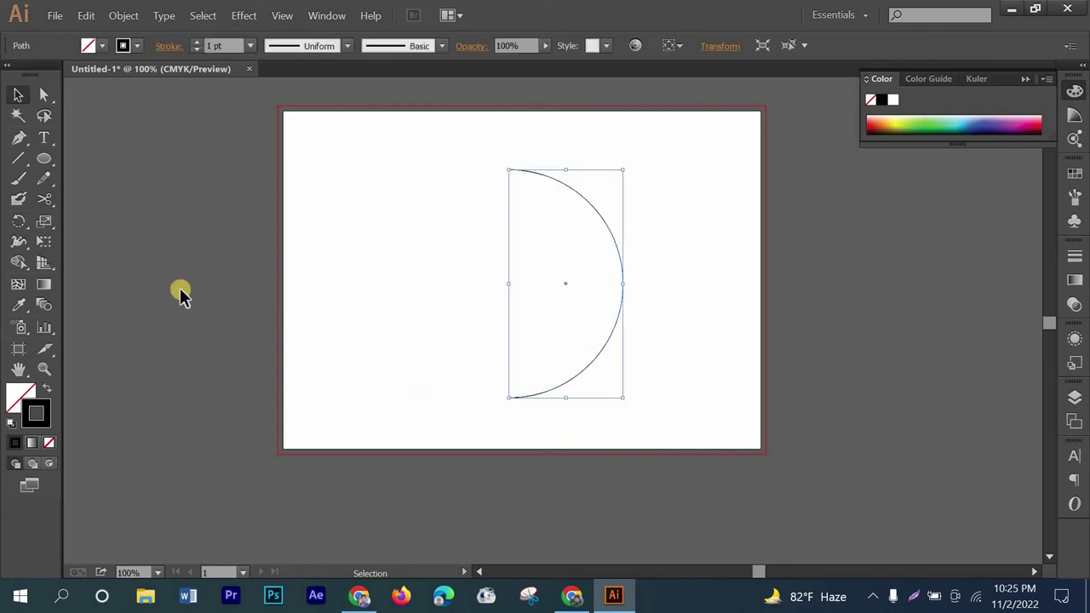
Join the arc's ends with a straight vertical edge into a D shape, then select it.
click(18, 136)
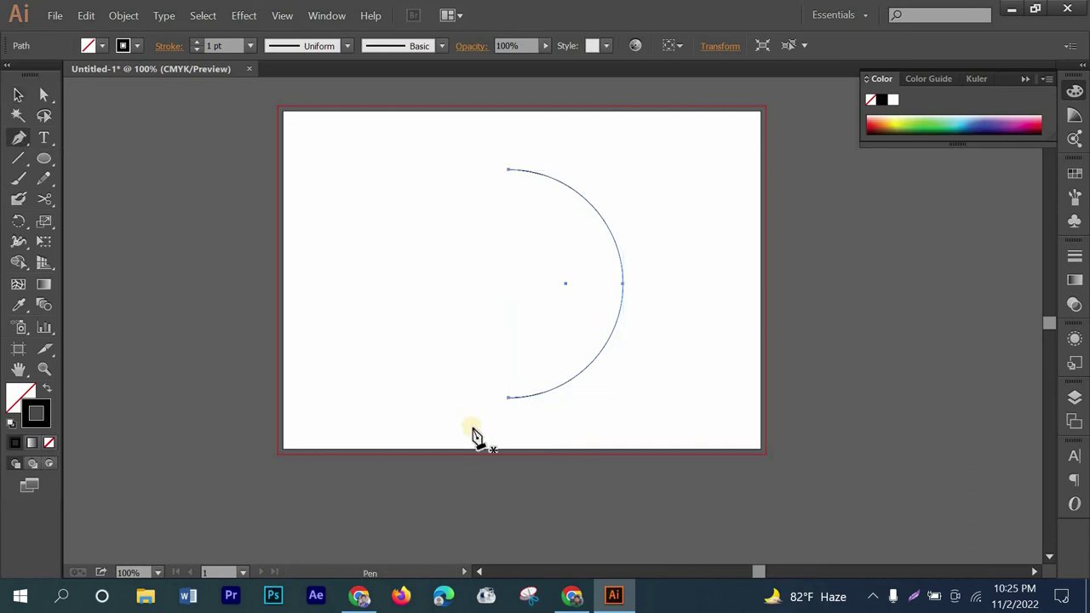
click(508, 397)
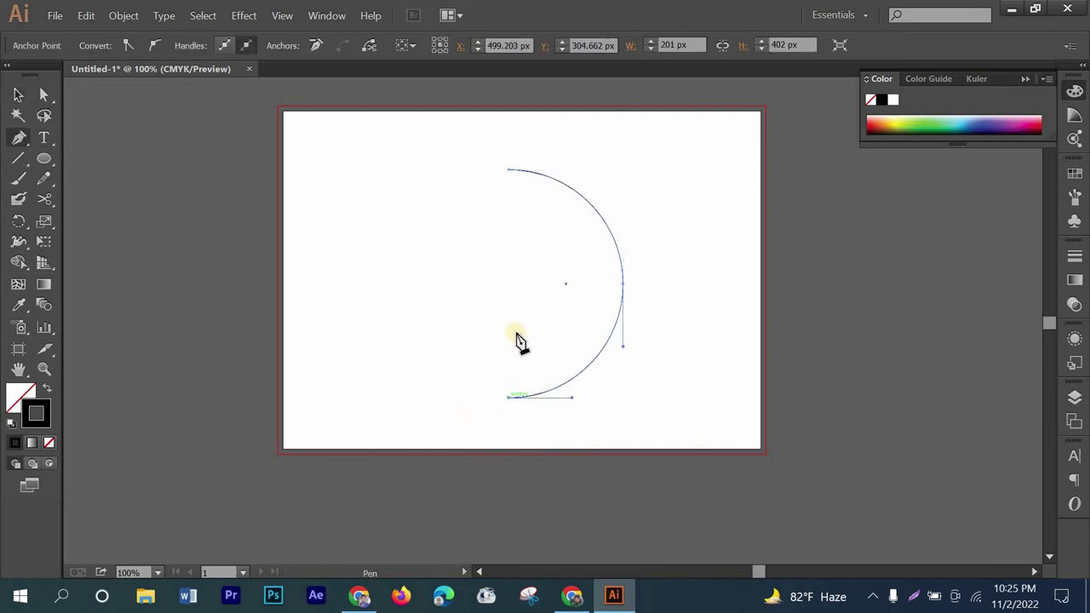
click(508, 173)
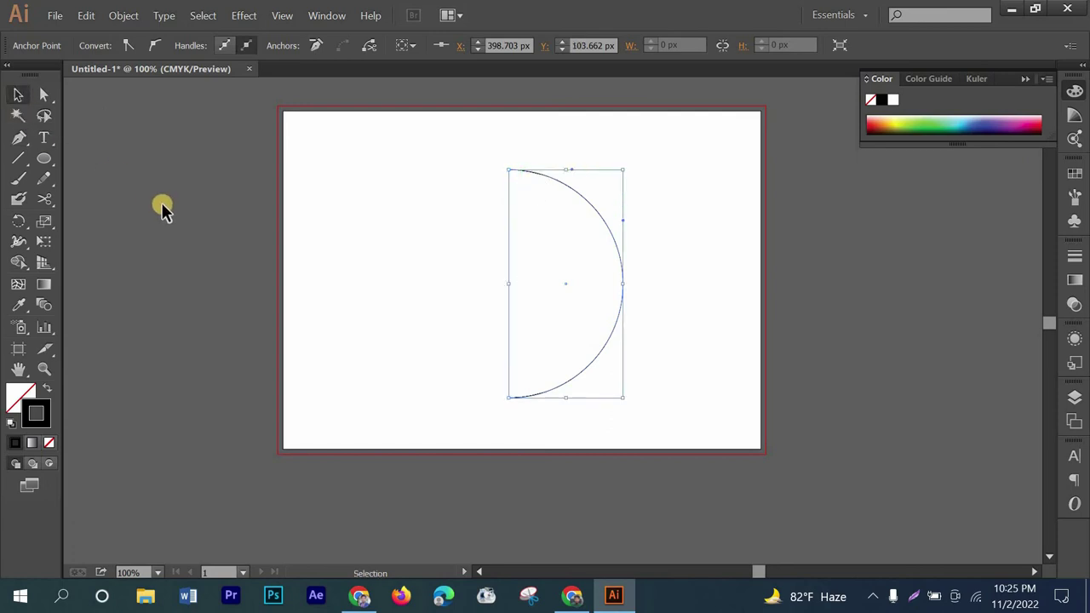
click(449, 221)
drag(426, 151, 683, 446)
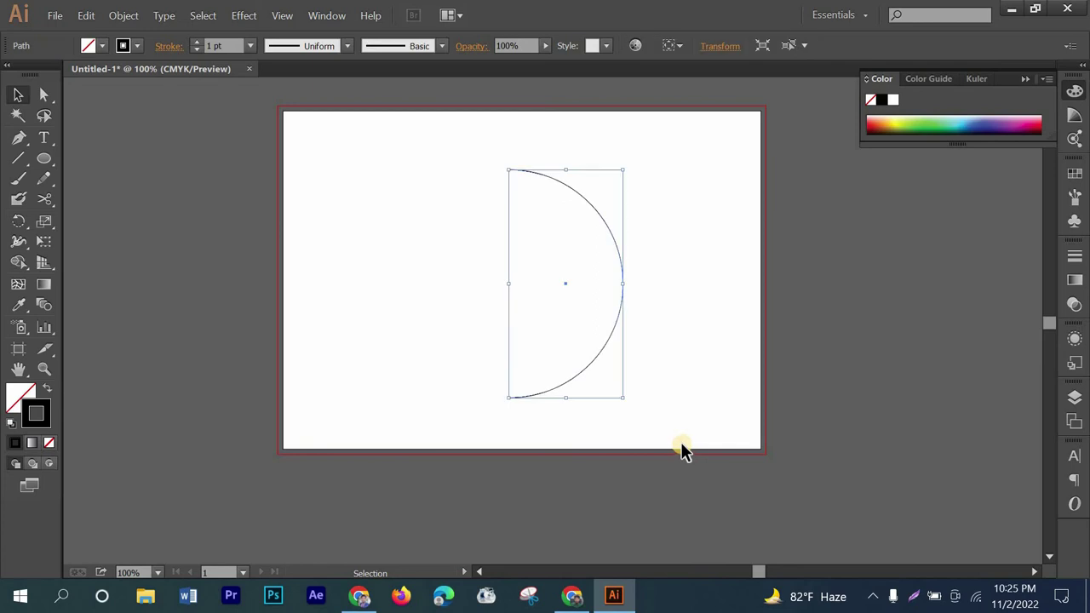
scroll(688, 351, up, 1)
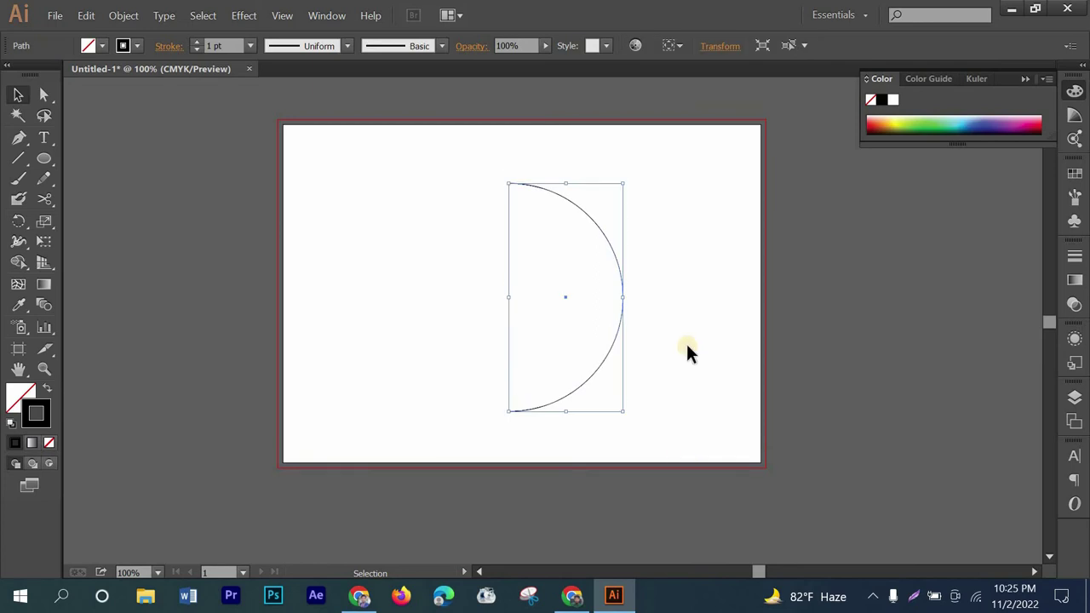
Apply Effect > 3D > Revolve to the half-disc with position set to Front.
click(241, 15)
mouse_move(324, 115)
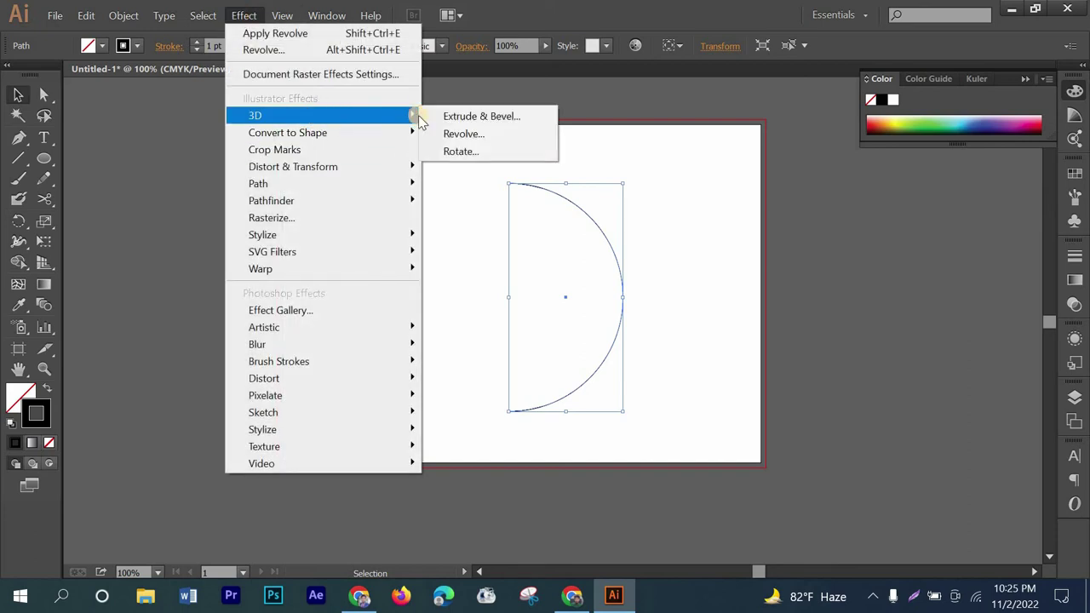
click(460, 134)
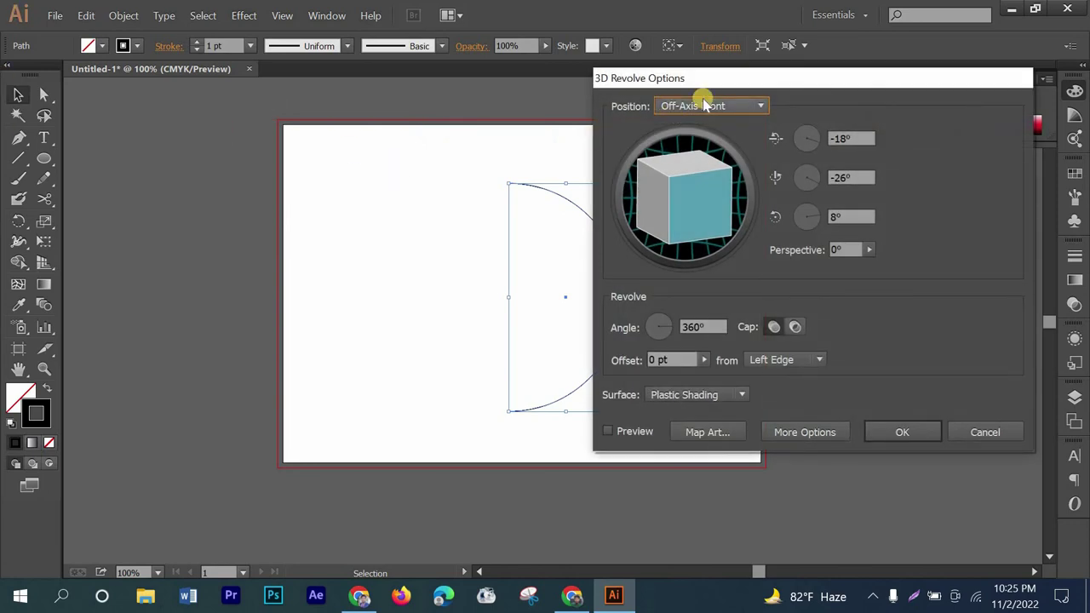
click(703, 102)
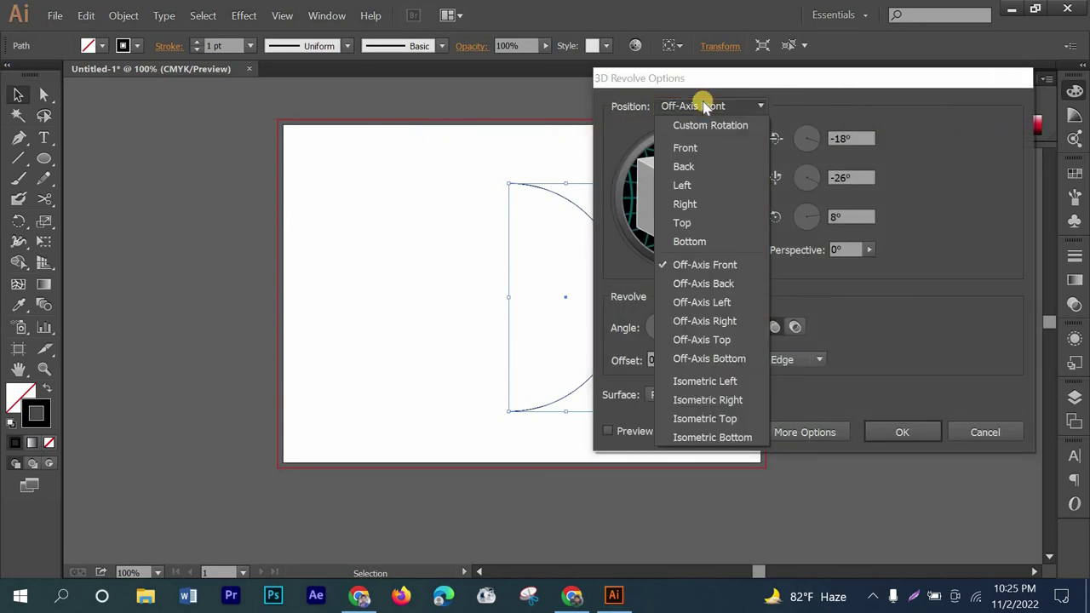
click(684, 147)
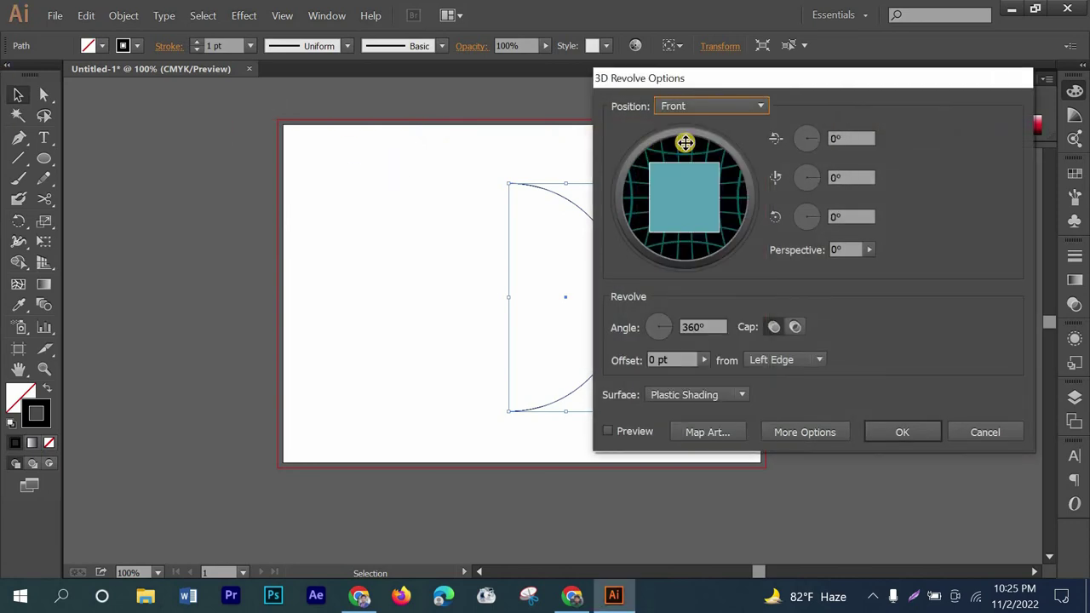
Map the Football symbol onto the revolved sphere's surface with Preview turned on.
click(704, 432)
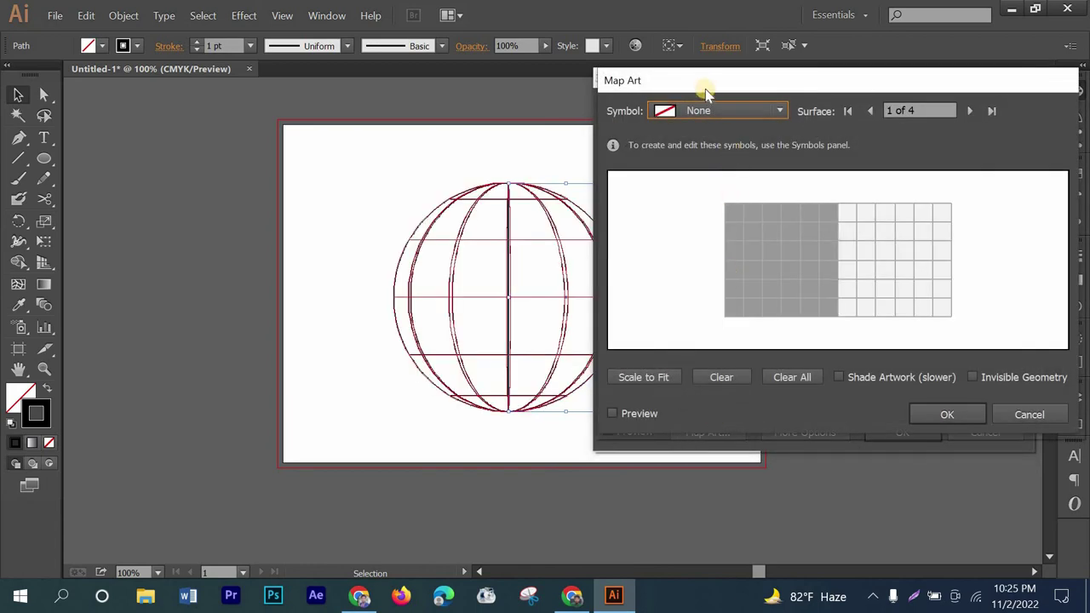
click(701, 111)
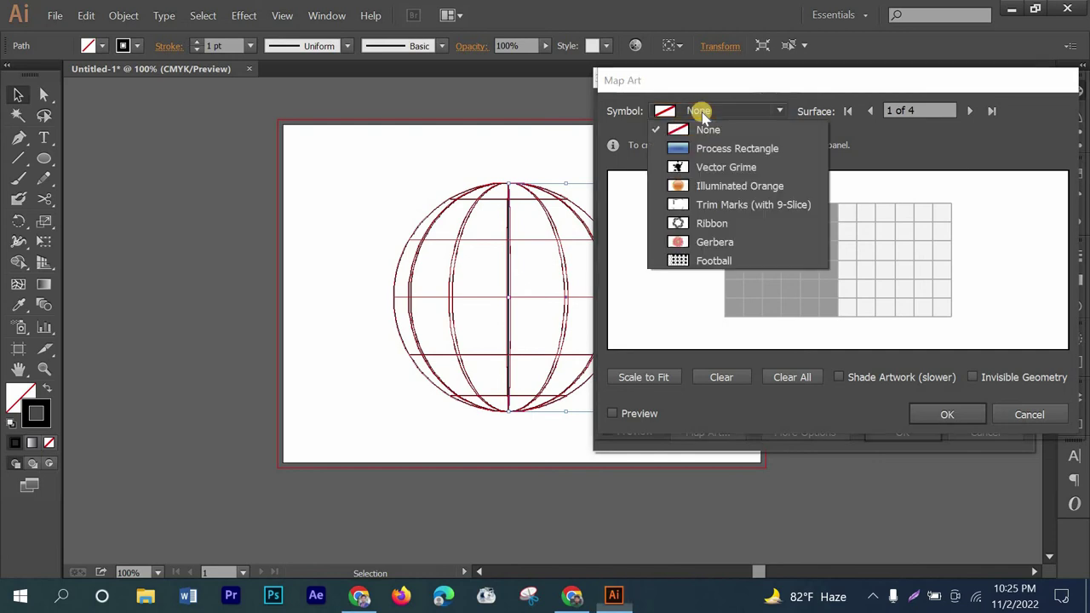
click(707, 261)
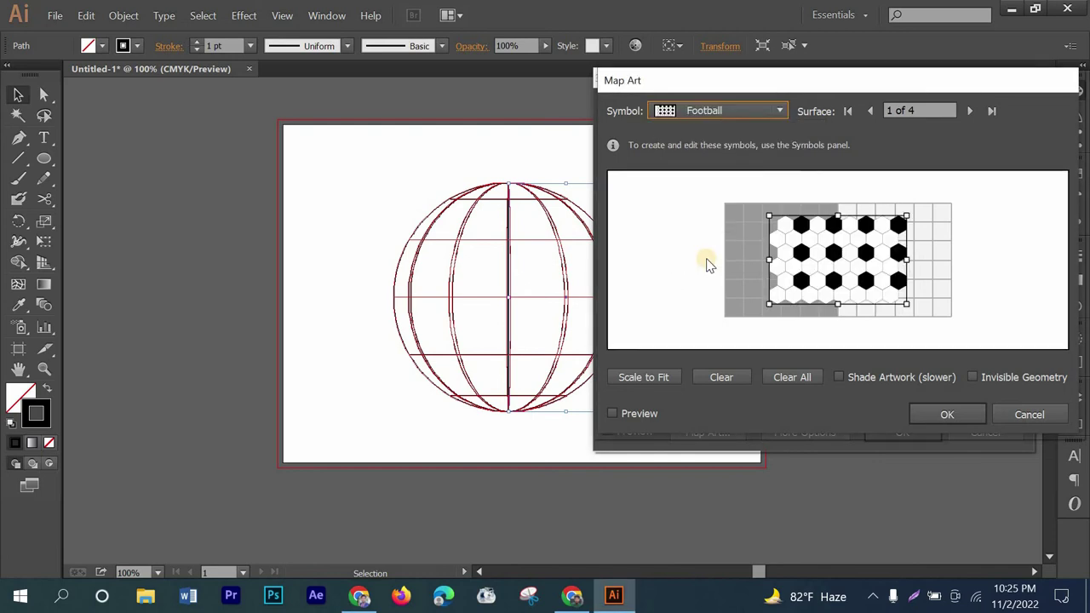
click(611, 414)
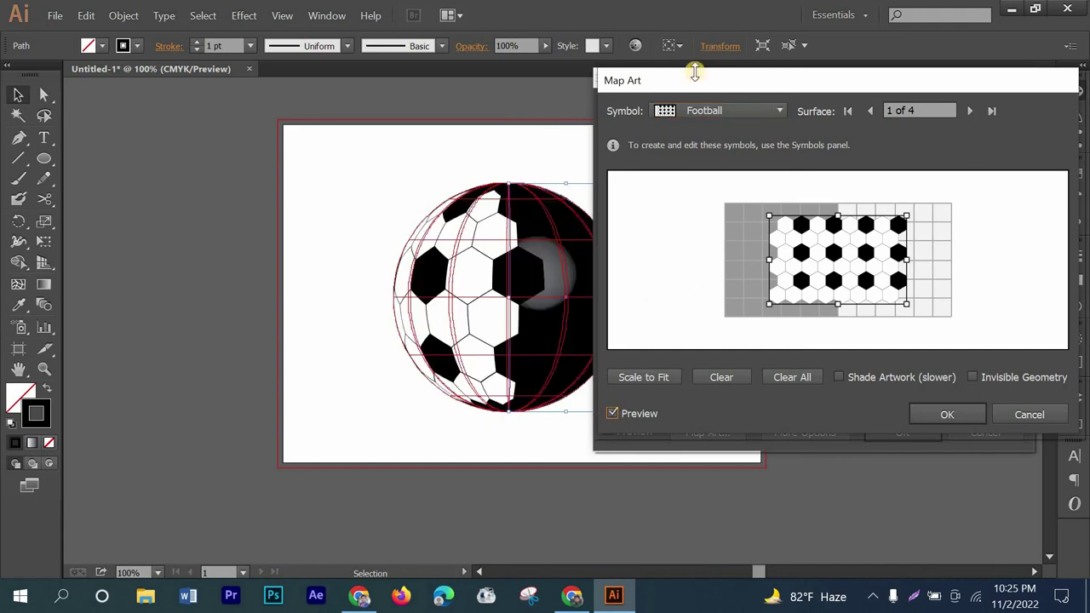
Scale up and nudge the Football symbol until its patches cover the ball evenly, then confirm Map Art.
drag(694, 90, 720, 87)
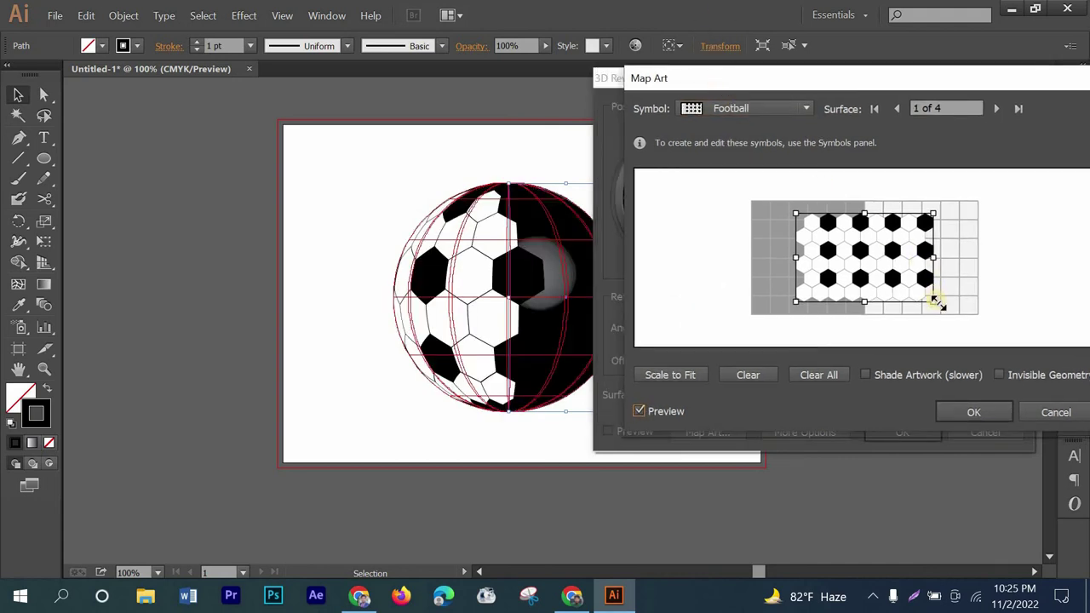
drag(934, 303, 975, 324)
drag(920, 272, 935, 258)
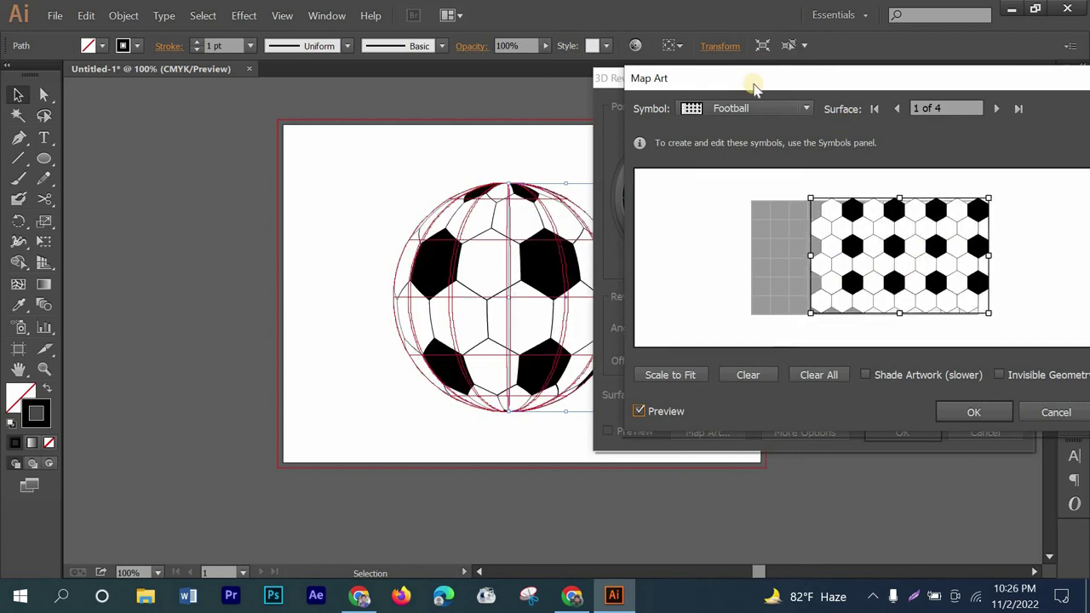
mouse_move(750, 81)
mouse_down()
mouse_move(816, 81)
mouse_move(17, 88)
mouse_up()
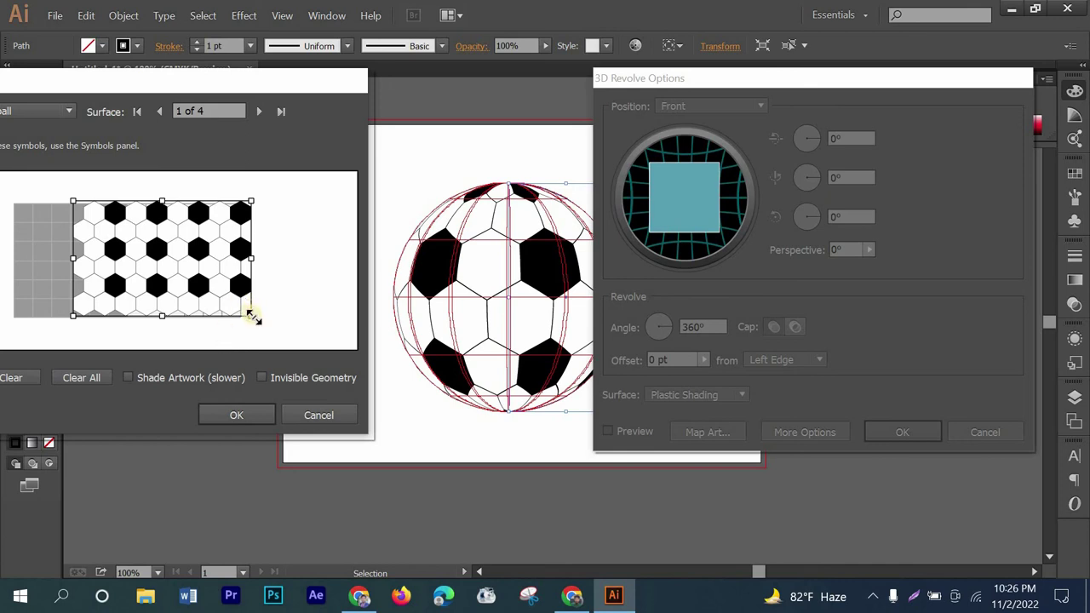
drag(253, 318, 259, 324)
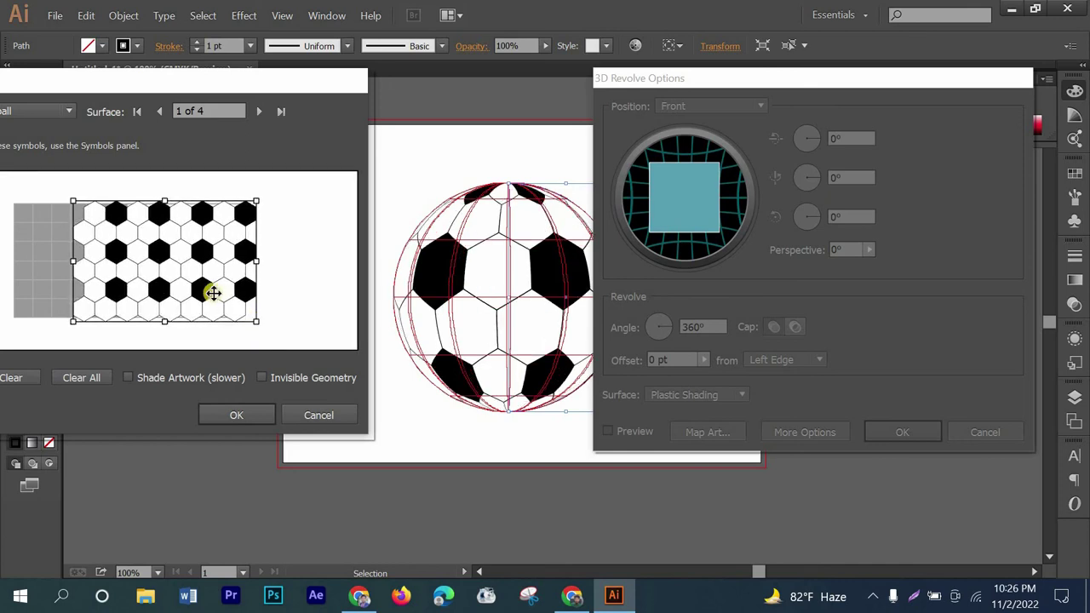
drag(213, 293, 205, 293)
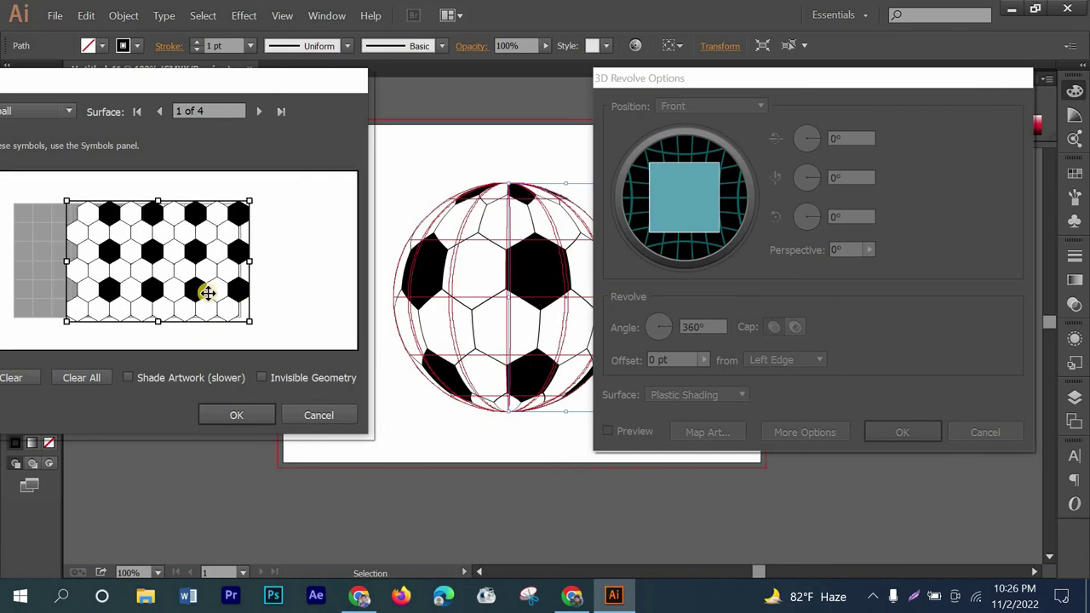
drag(206, 293, 211, 293)
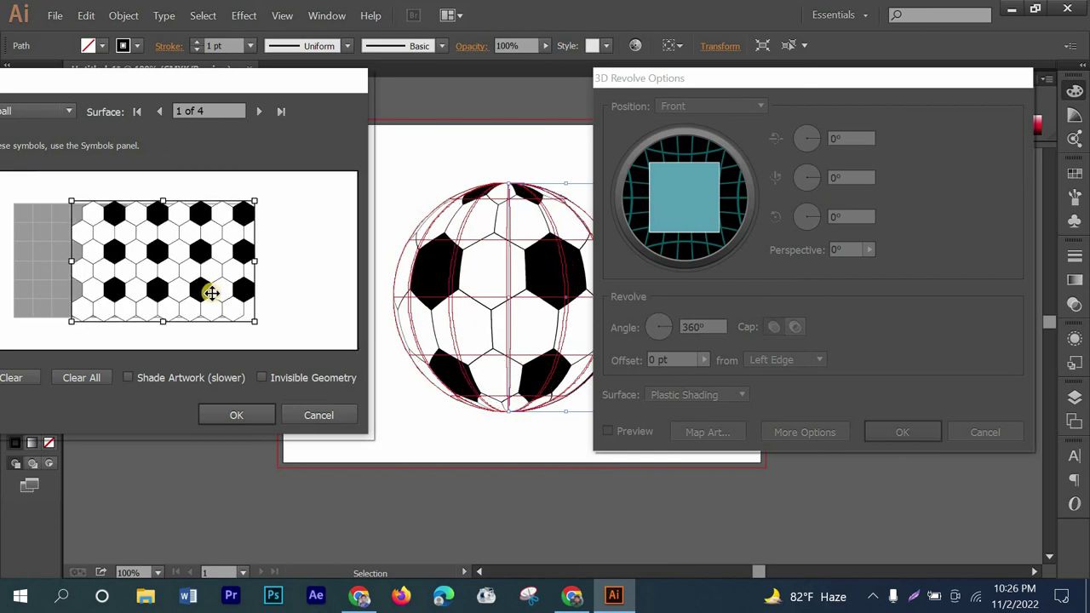
drag(211, 293, 208, 294)
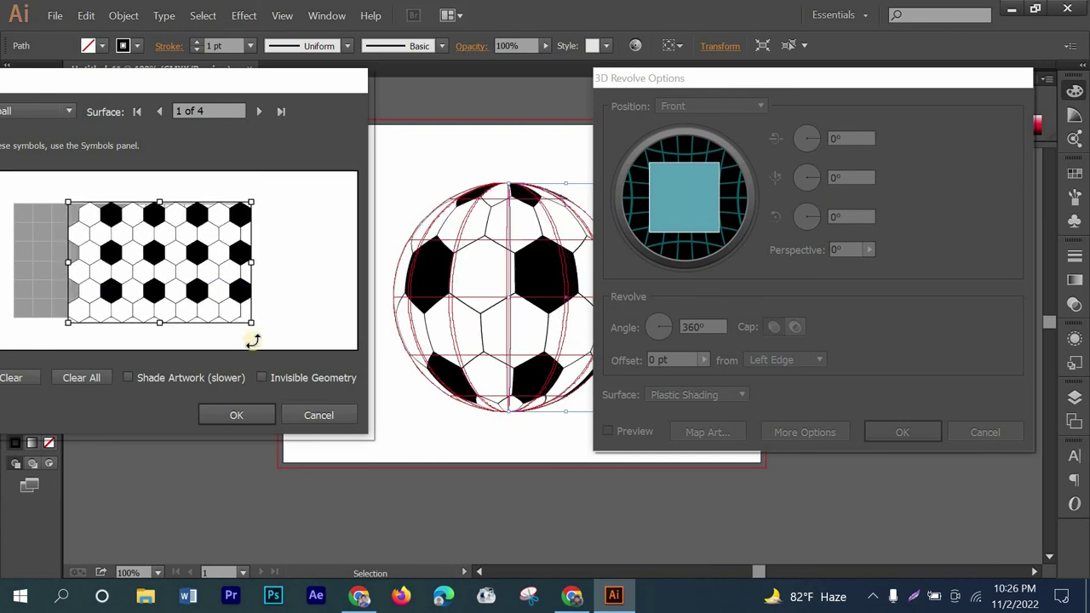
click(231, 415)
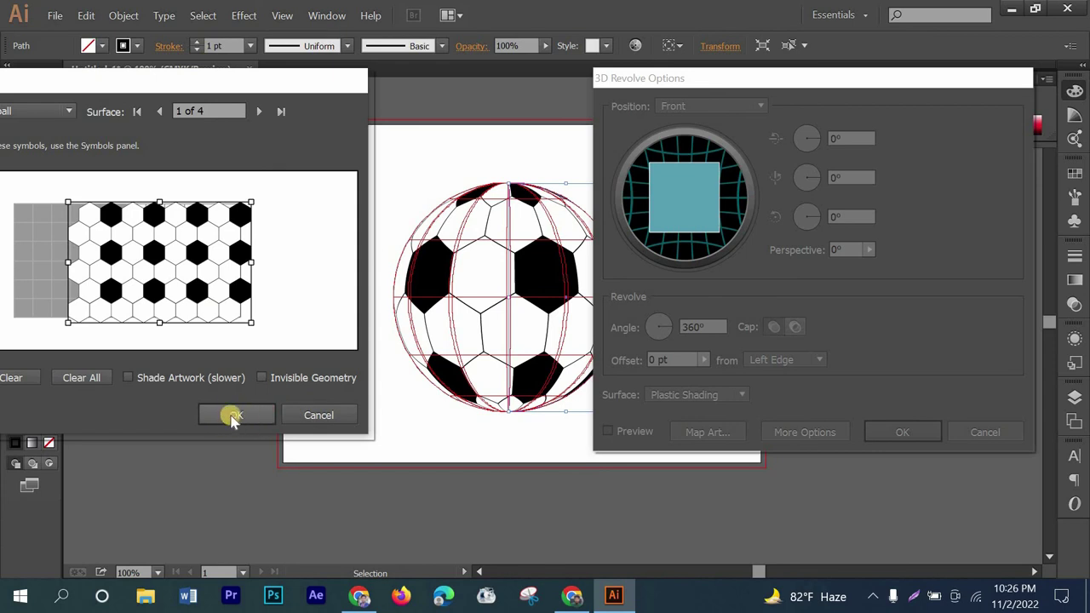
Apply the 3D Revolve and move the soccer ball left beside the artboard.
click(903, 433)
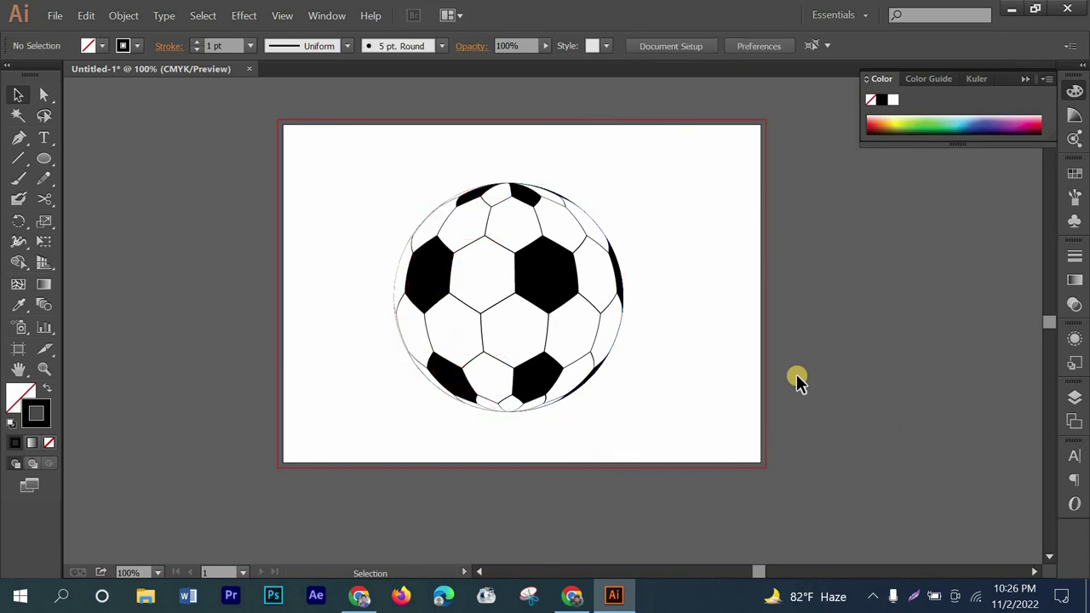
click(483, 317)
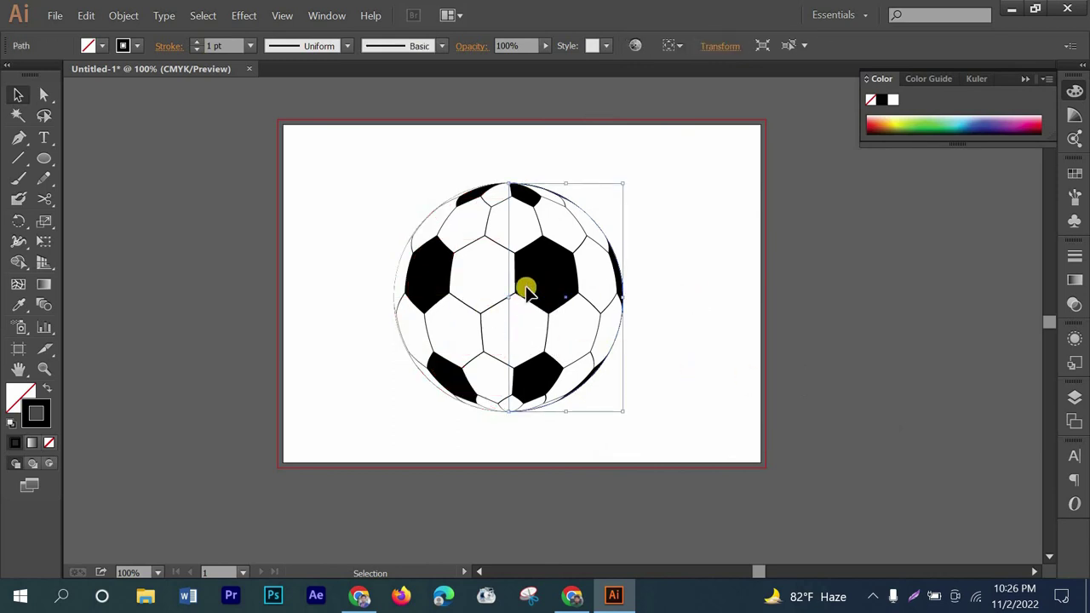
drag(526, 289, 220, 288)
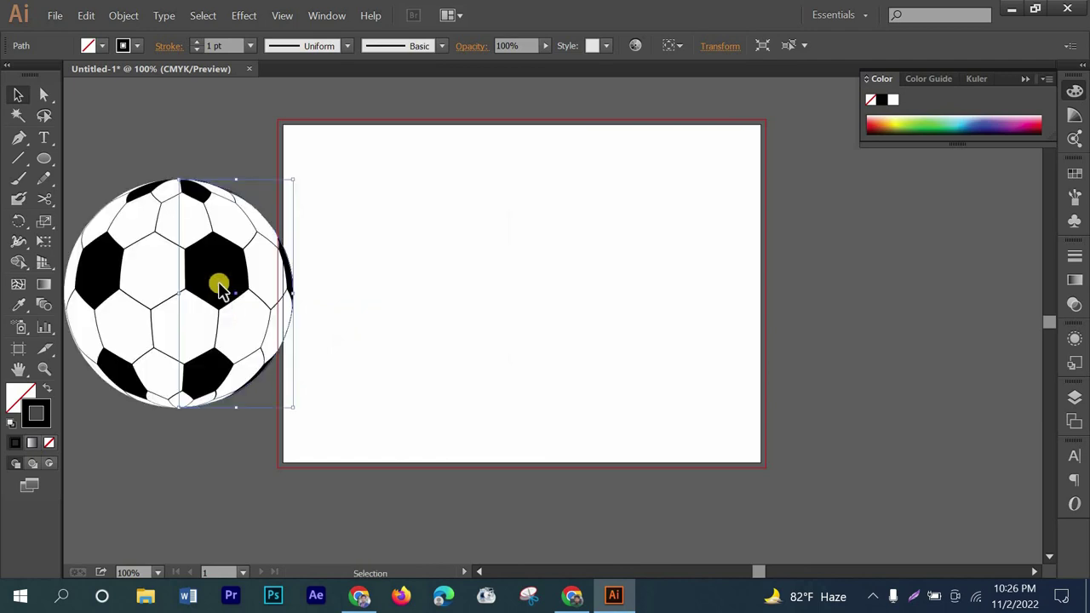
scroll(569, 316, down, 1)
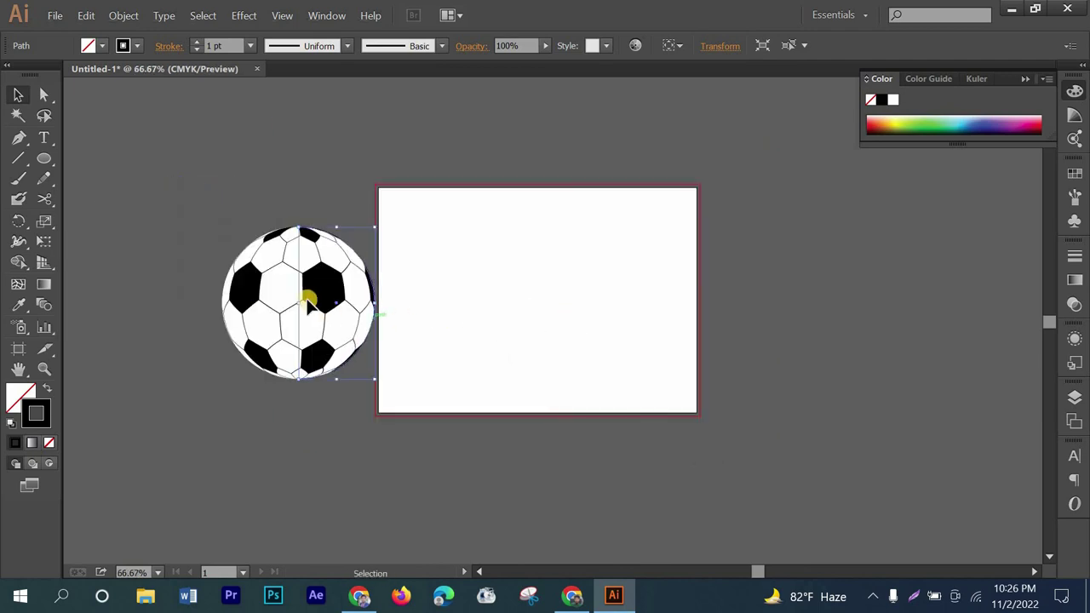
drag(309, 305, 292, 306)
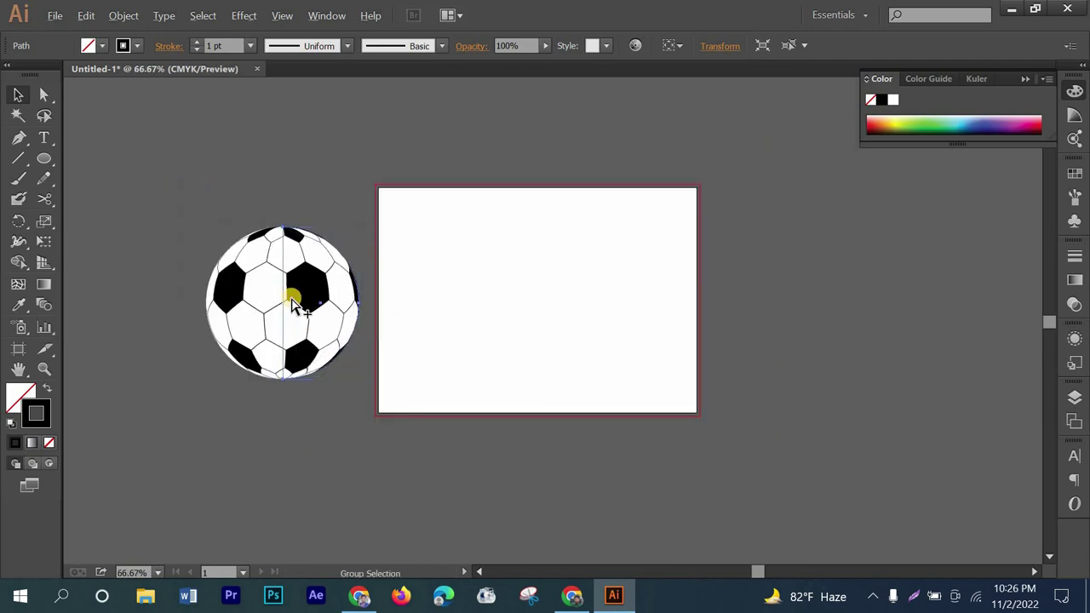
Deselect the soccer ball and zoom in and out to inspect it.
scroll(292, 307, up, 2)
click(542, 272)
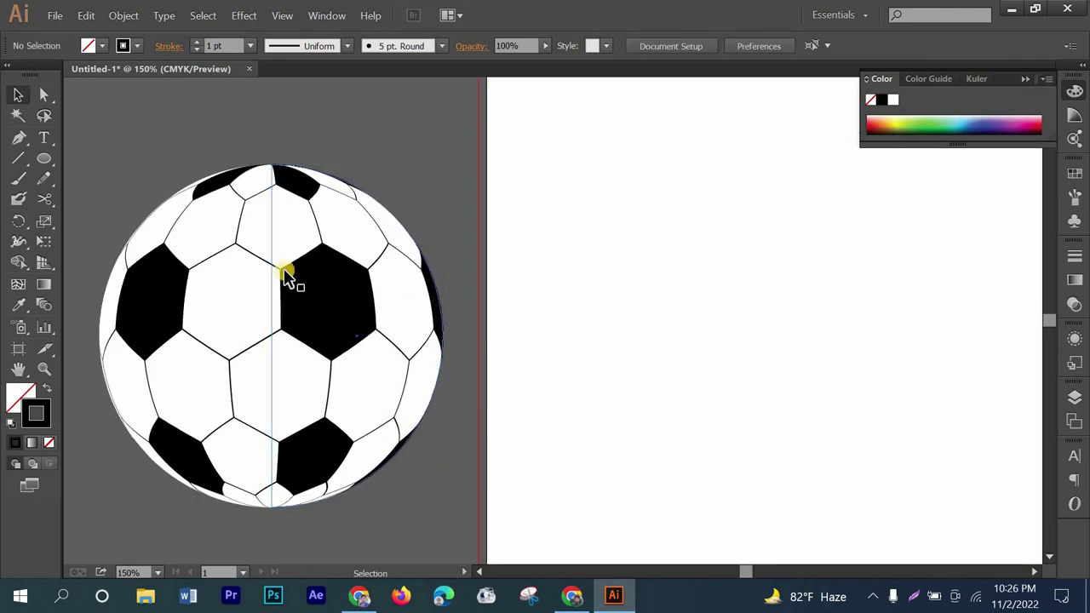
scroll(287, 274, down, 2)
scroll(99, 242, up, 2)
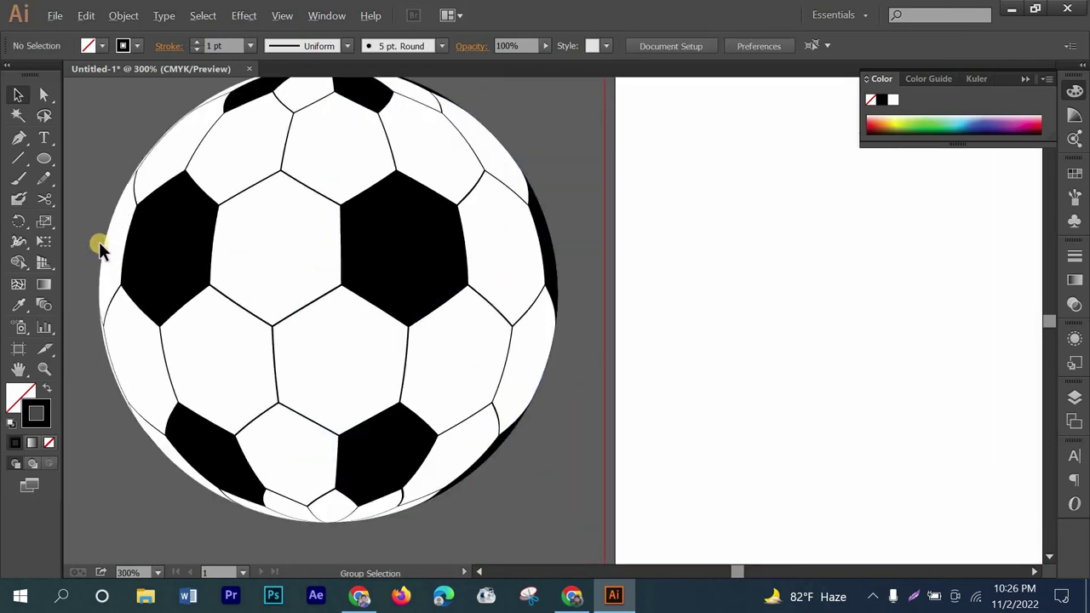
scroll(281, 253, down, 1)
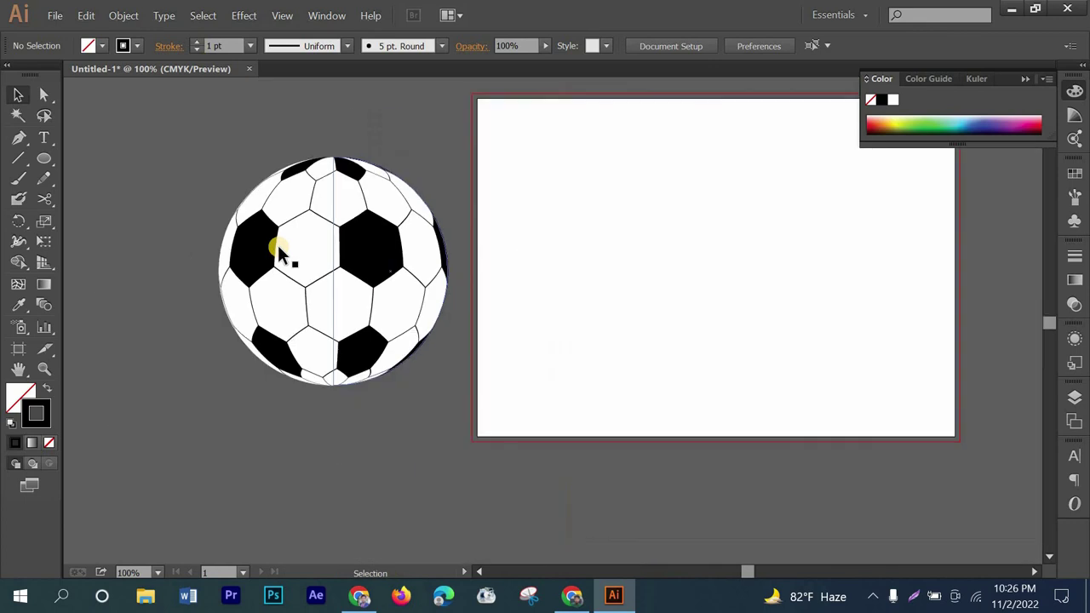
scroll(267, 205, down, 1)
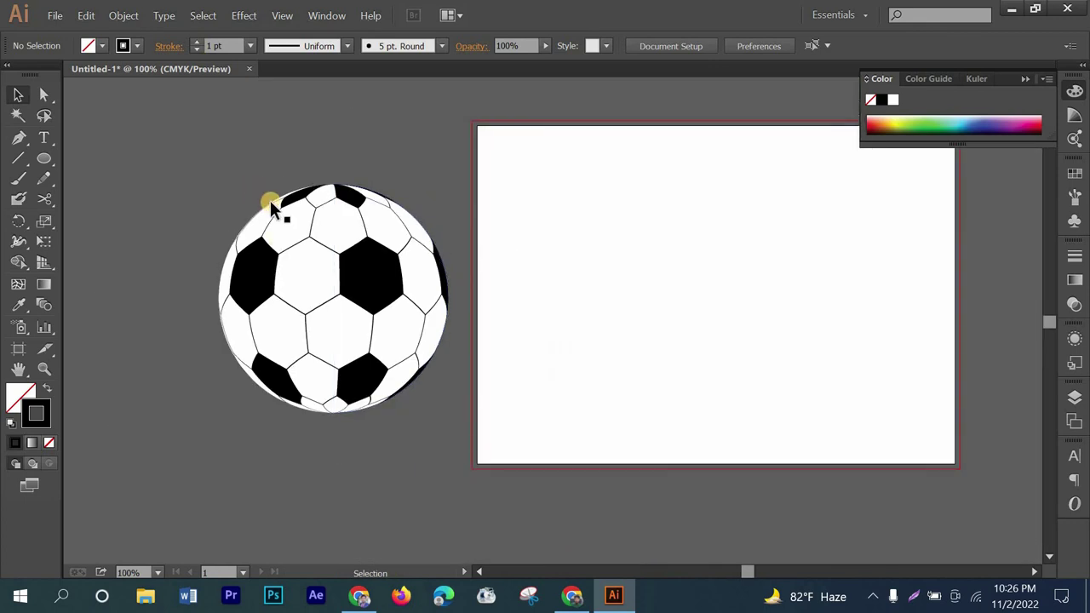
scroll(276, 227, down, 1)
scroll(275, 231, up, 1)
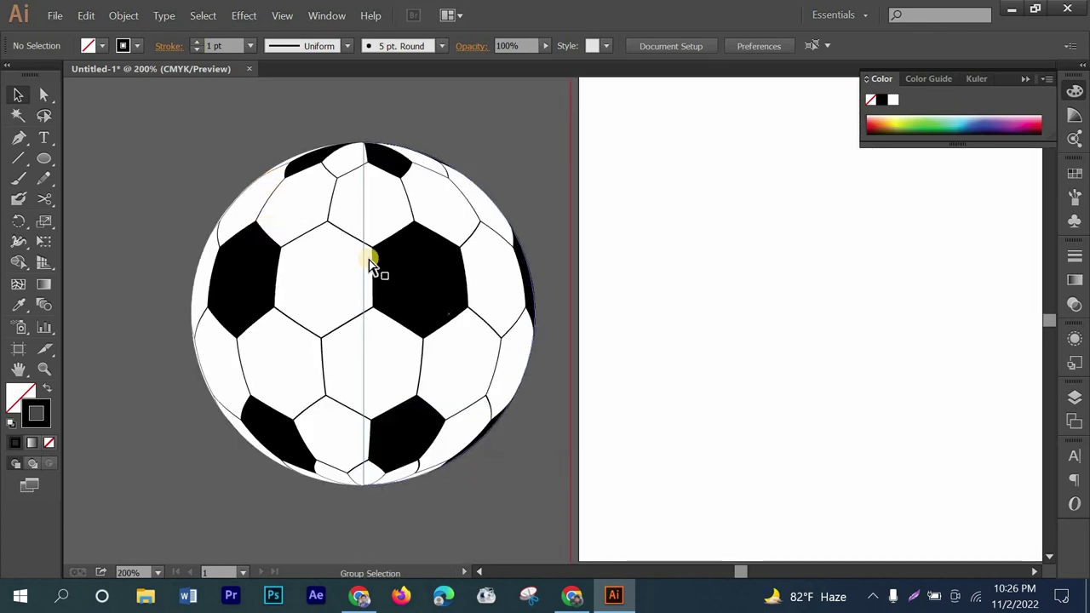
scroll(369, 265, up, 1)
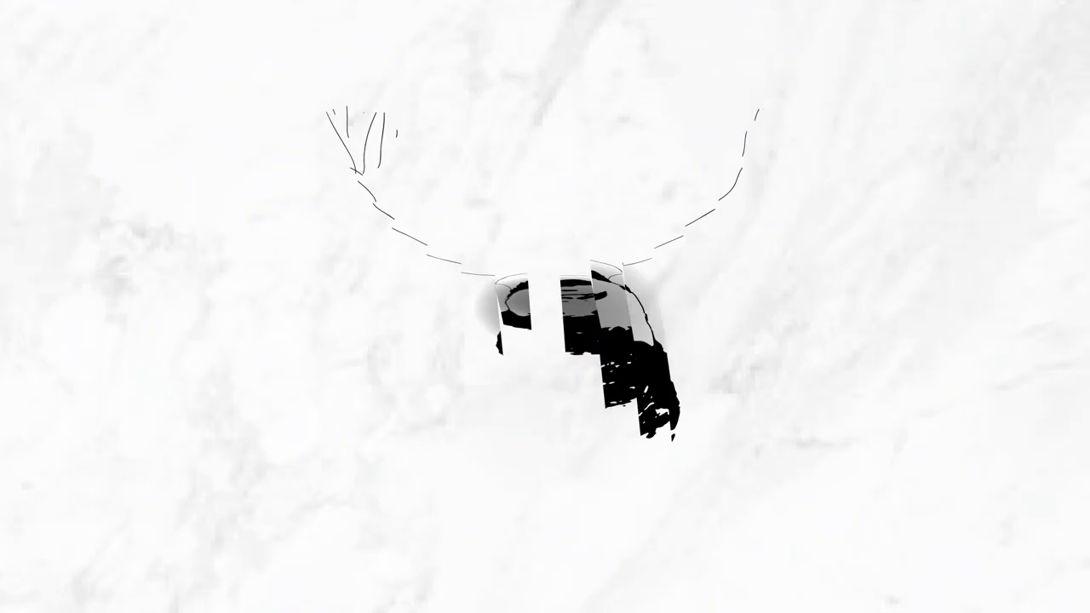